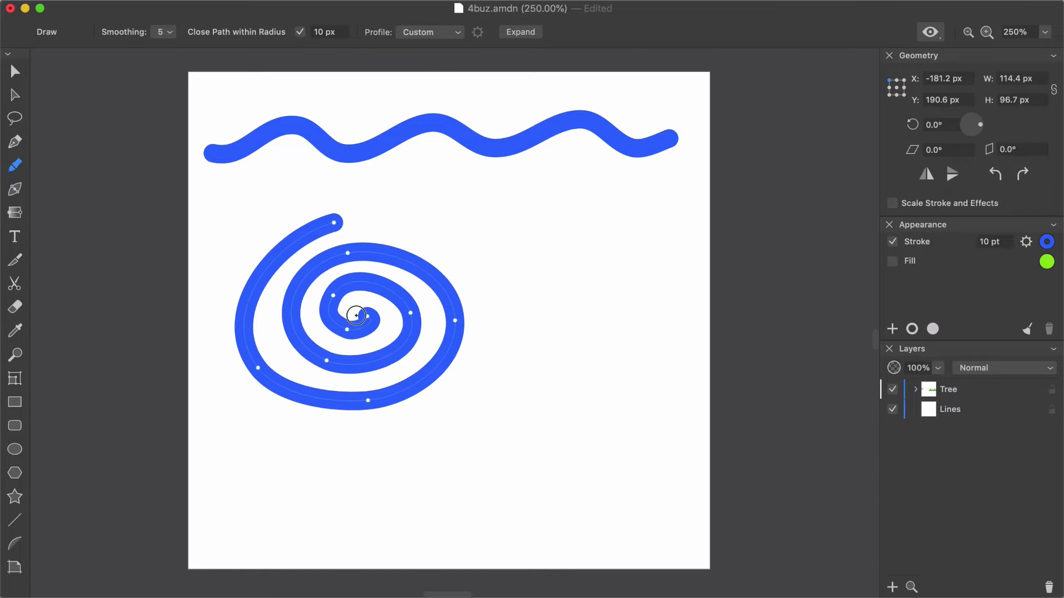
Step: Draw a freehand line of five loops, about 245 × 46 px, below the spiral, plus another freehand stroke beside the spiral
mouse_move(208, 522)
mouse_down()
mouse_move(285, 444)
mouse_move(363, 497)
mouse_move(376, 525)
mouse_move(504, 451)
mouse_move(625, 463)
mouse_move(614, 527)
mouse_move(673, 517)
mouse_up()
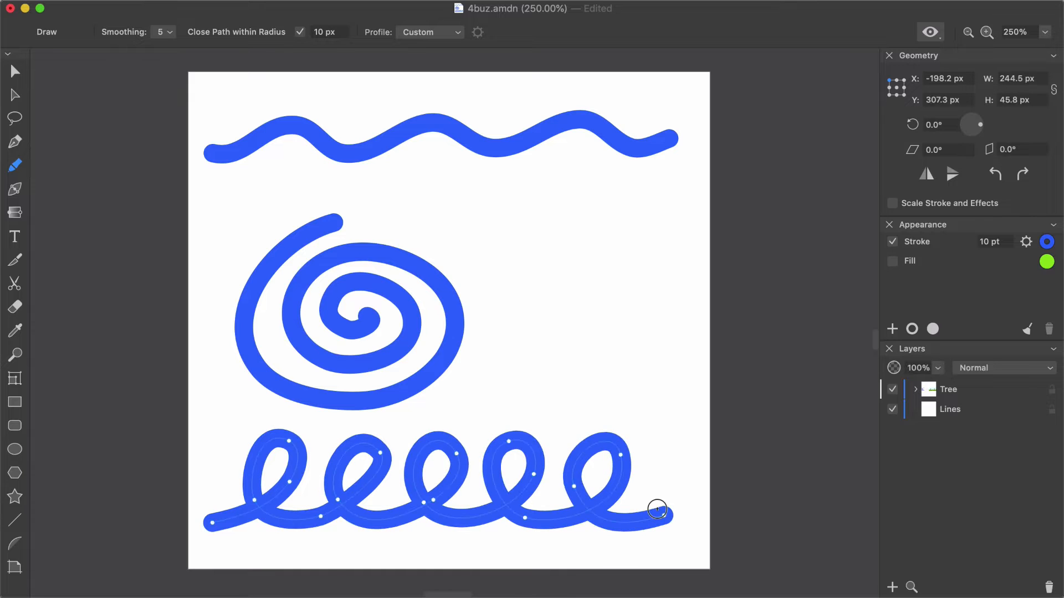
mouse_move(503, 193)
mouse_down()
mouse_move(624, 244)
mouse_move(503, 278)
mouse_move(657, 295)
mouse_move(489, 330)
mouse_move(656, 368)
mouse_move(489, 388)
mouse_move(637, 410)
mouse_up()
key(v)
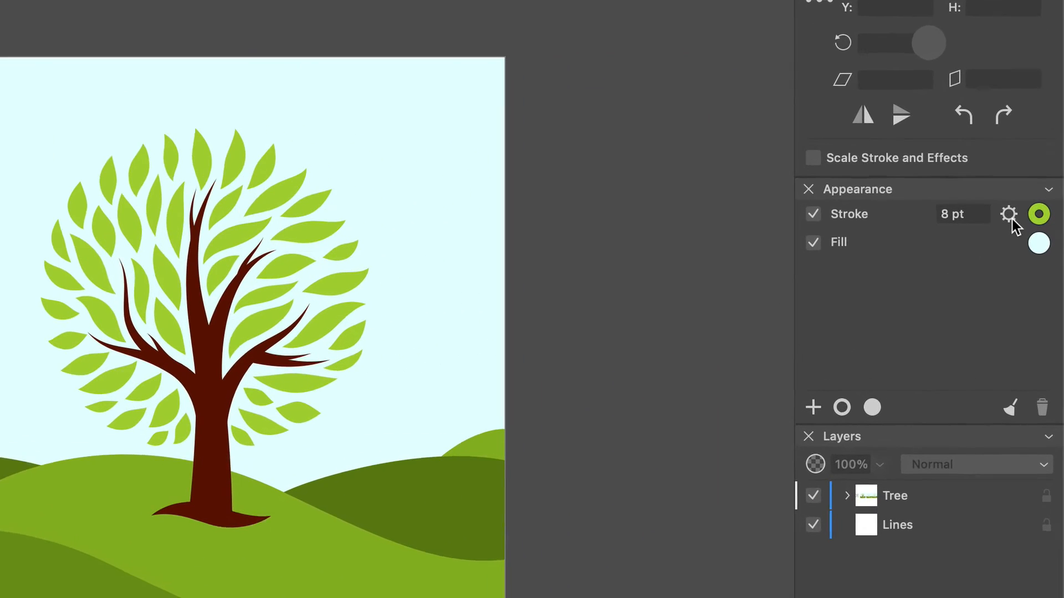
Step: Examine the stroke settings, including the width profile presets and the brush options
click(1027, 241)
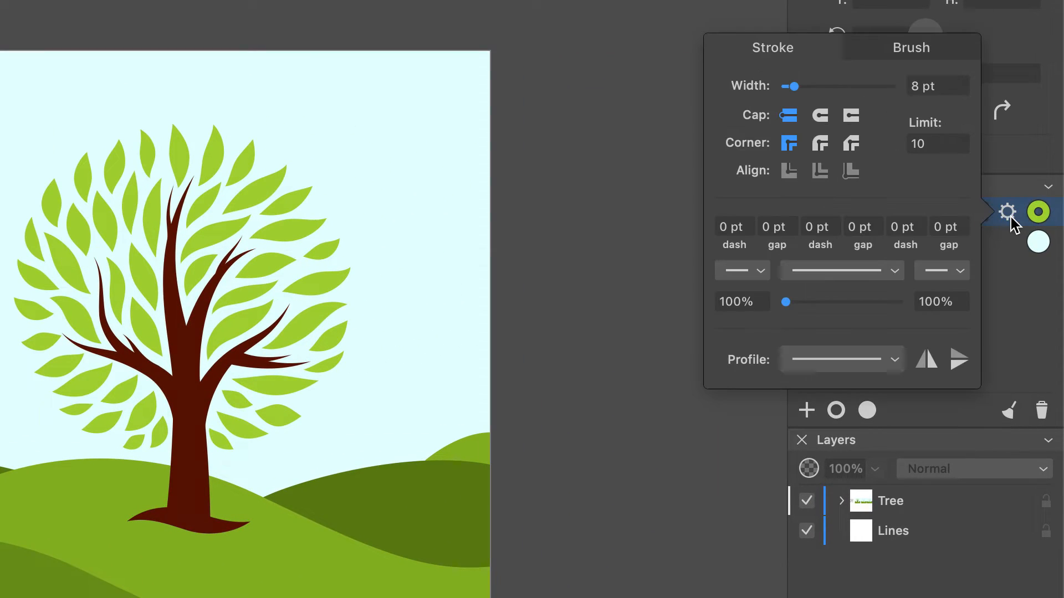
click(894, 361)
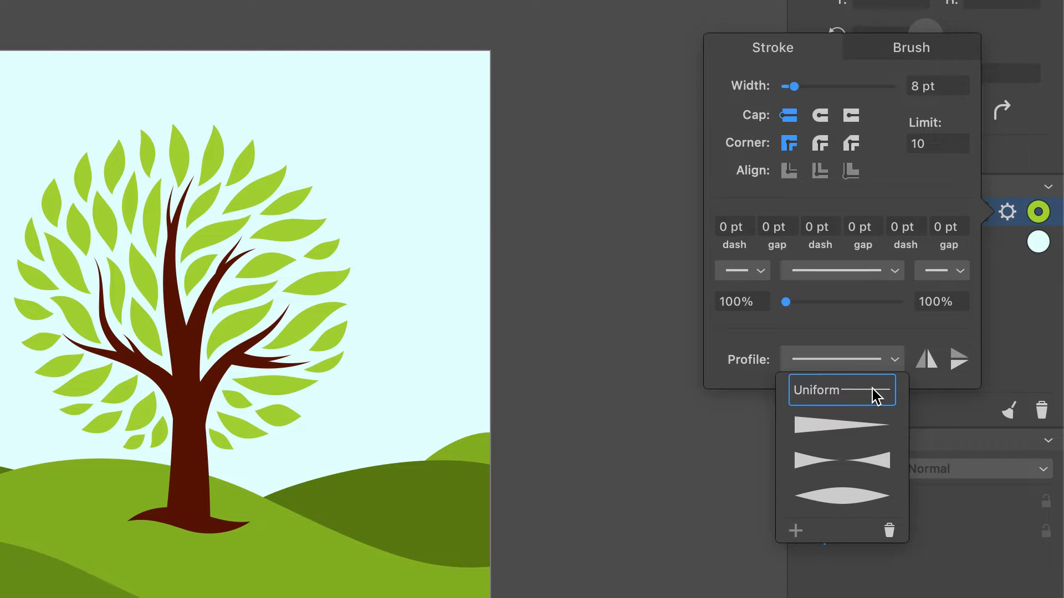
click(885, 338)
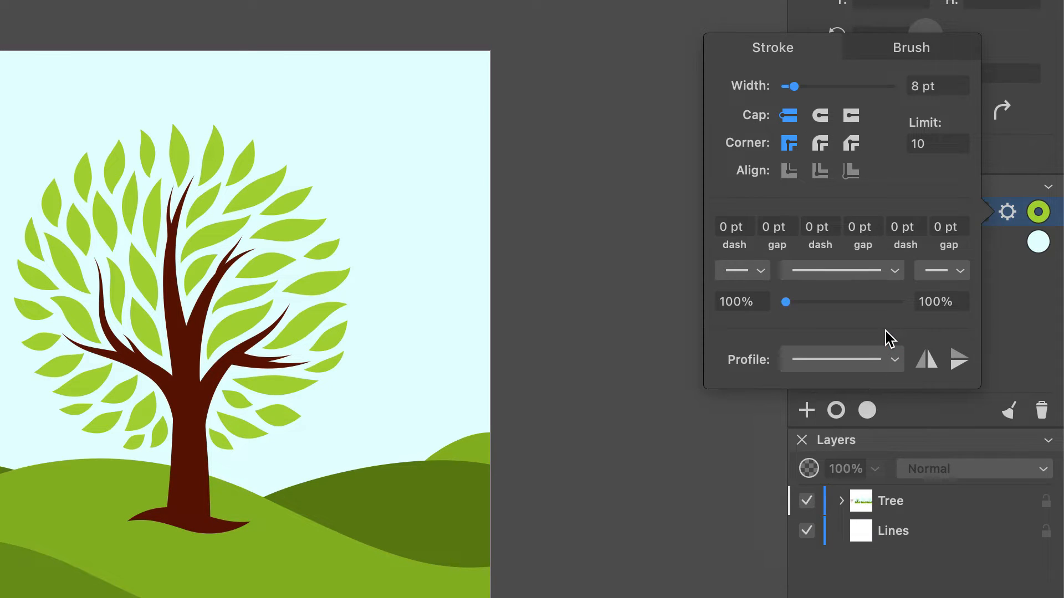
click(882, 51)
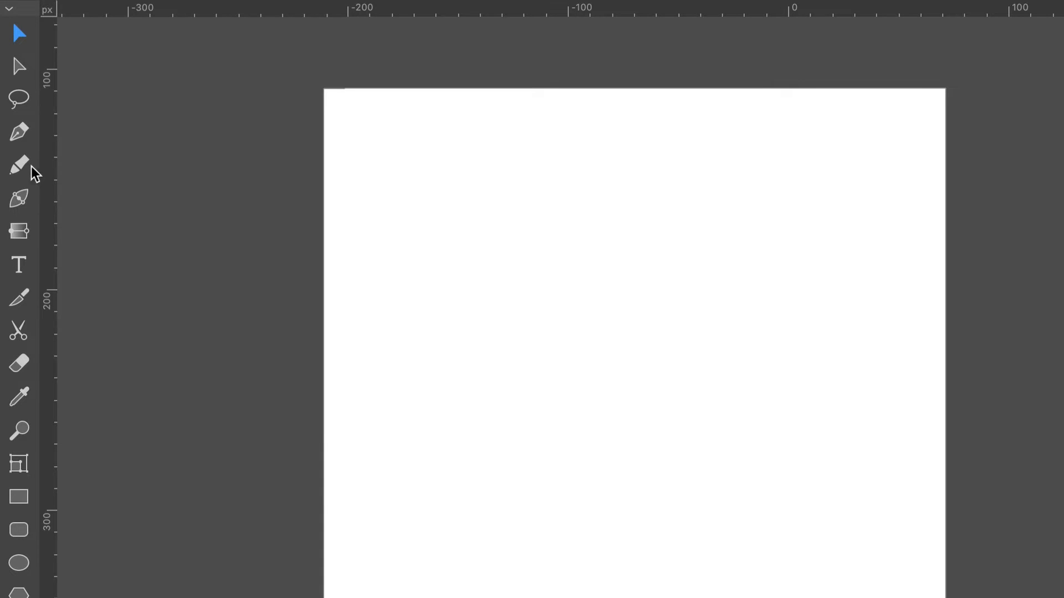
Step: Draw a smooth freehand wave across the upper part of the blank artboard with the Draw tool
click(21, 166)
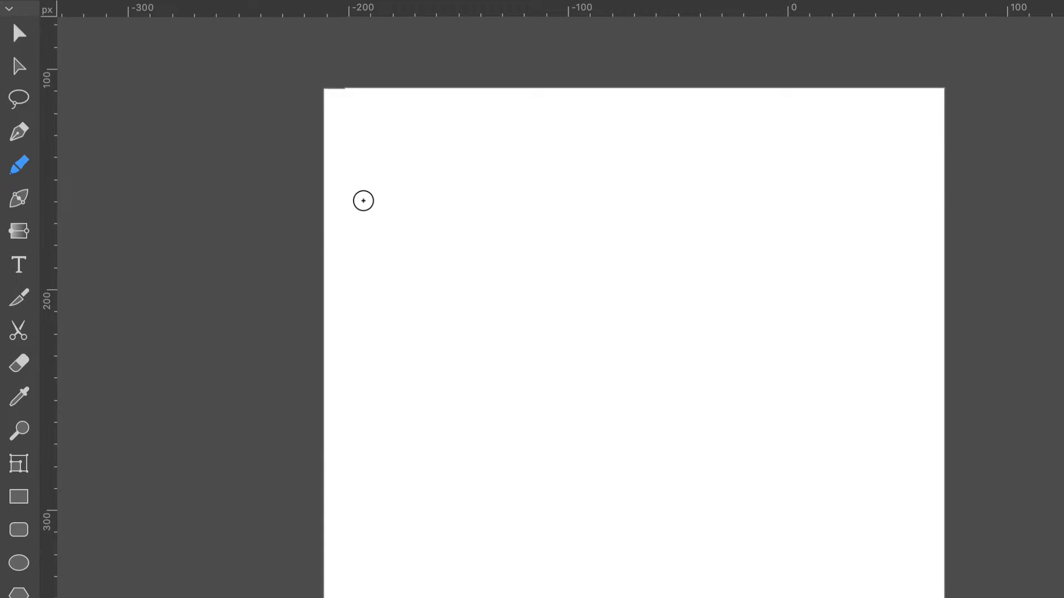
key(d)
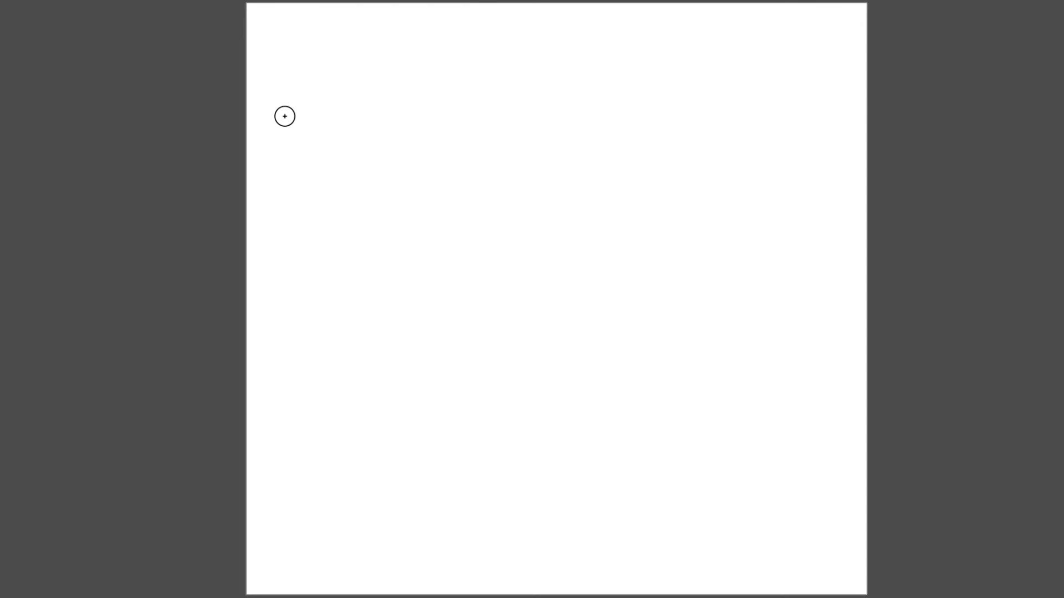
mouse_move(284, 116)
mouse_down()
mouse_move(338, 79)
mouse_move(387, 66)
mouse_move(446, 75)
mouse_move(584, 135)
mouse_move(632, 138)
mouse_move(753, 99)
mouse_move(809, 66)
mouse_up()
Step: Create a similar open wave directly below the freehand one with the Pen tool, using four anchor points
key(p)
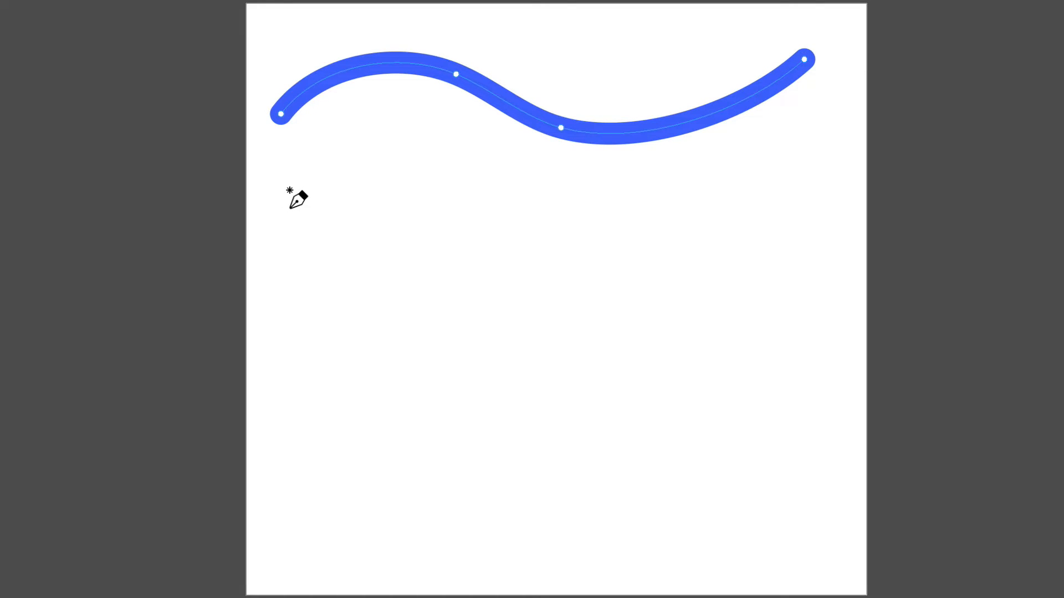
click(289, 210)
drag(393, 154, 480, 158)
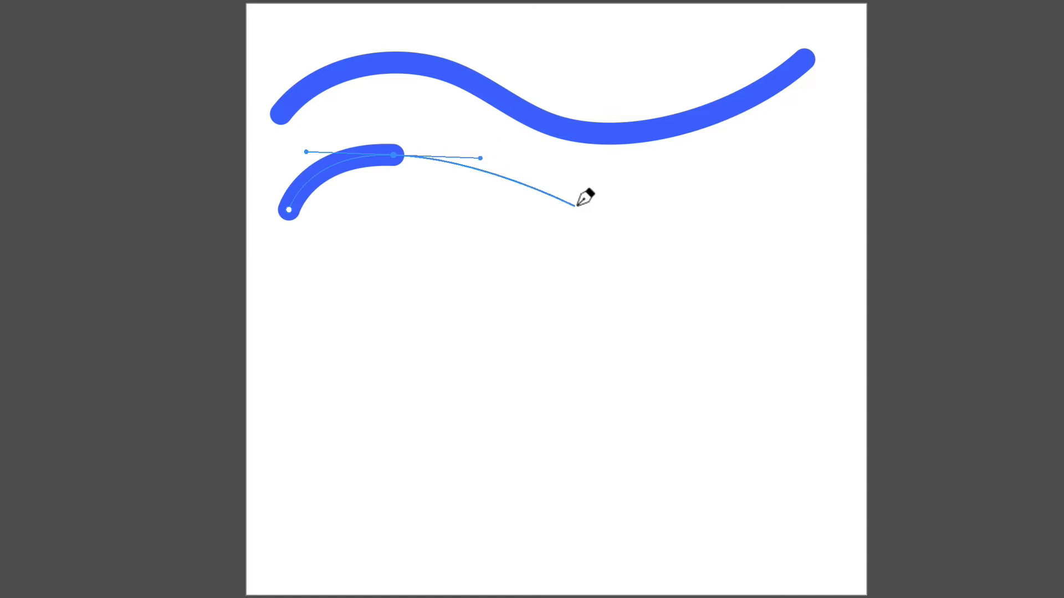
drag(592, 216, 709, 214)
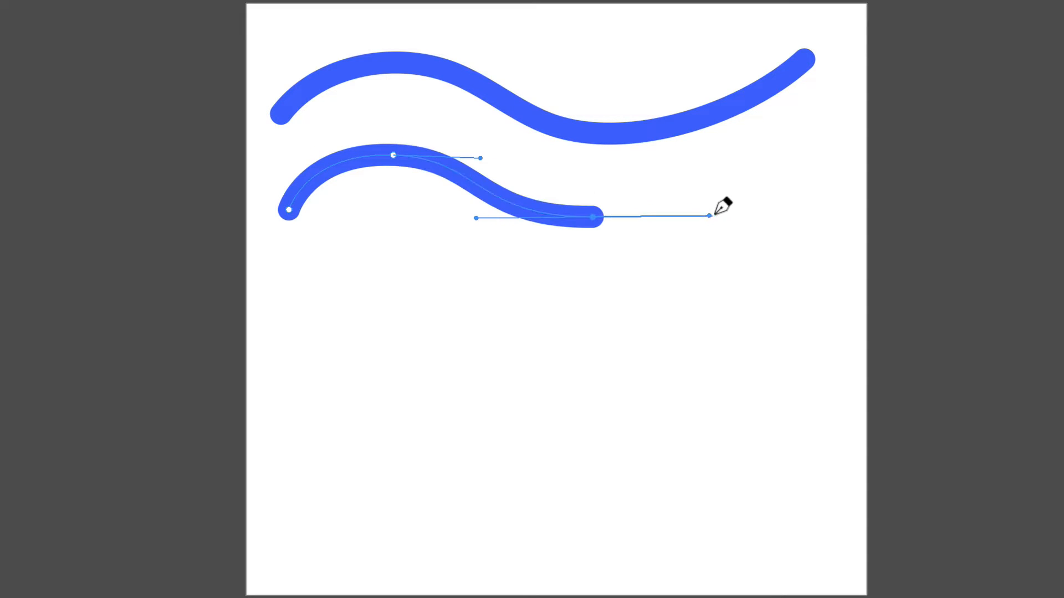
click(809, 154)
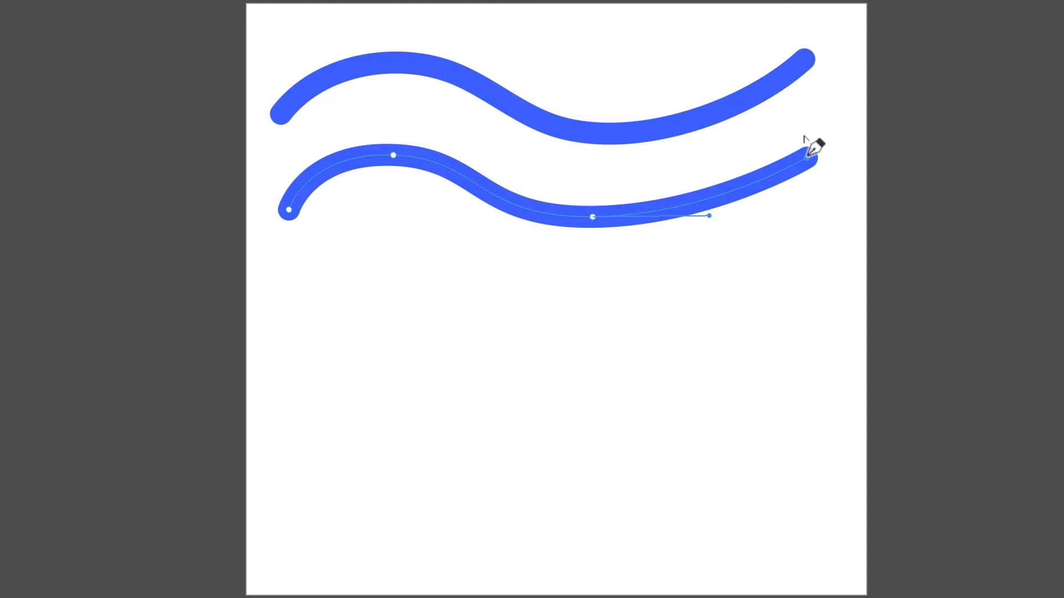
key(Escape)
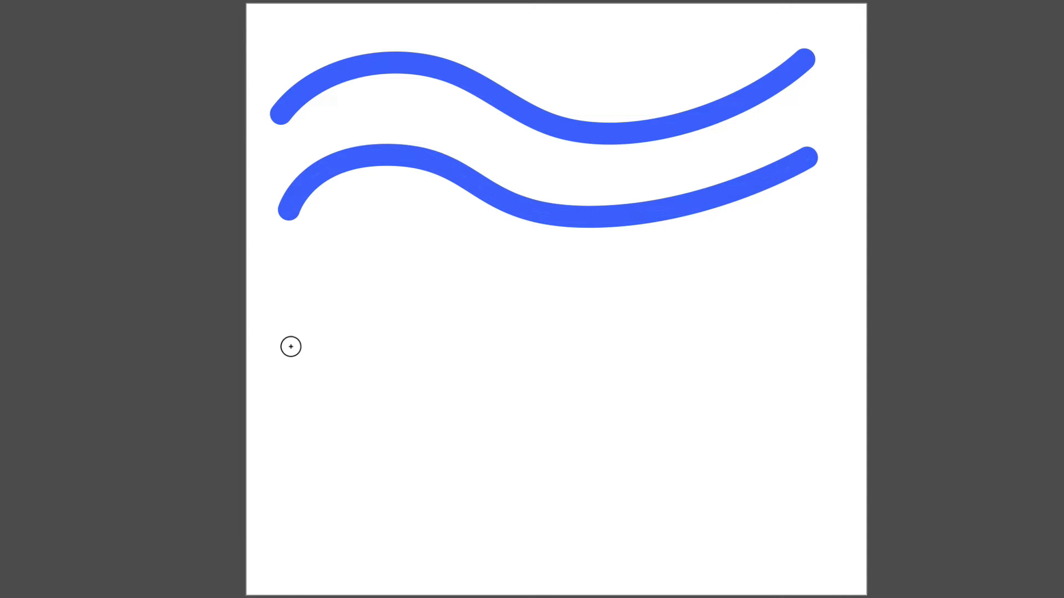
Step: Draw two parallel short diagonal strokes and one longer stroke freehand below the two waves
drag(284, 342, 388, 252)
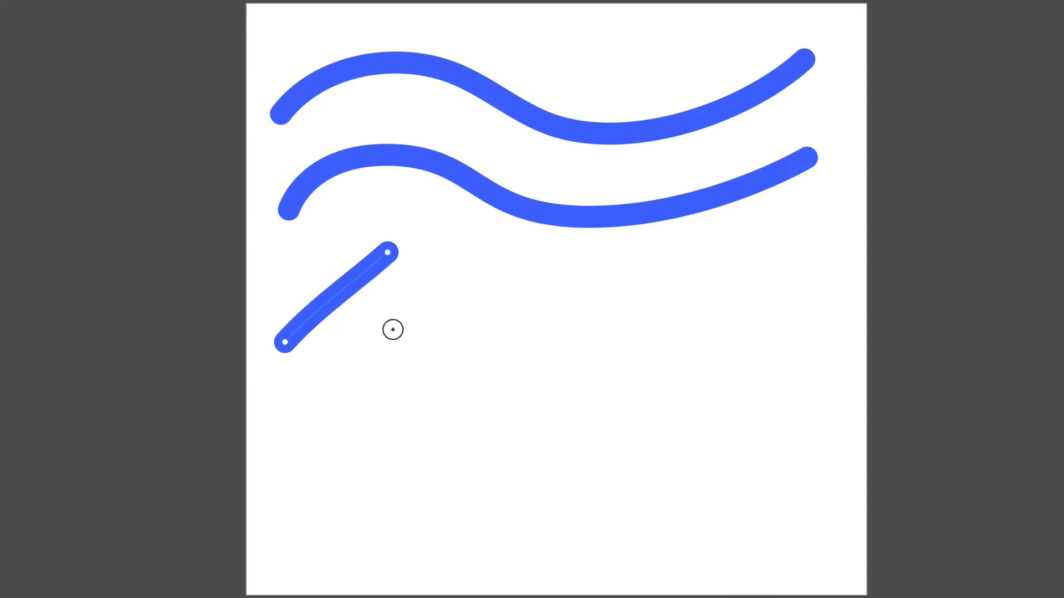
mouse_move(355, 351)
mouse_down()
mouse_move(394, 330)
mouse_move(459, 262)
mouse_up()
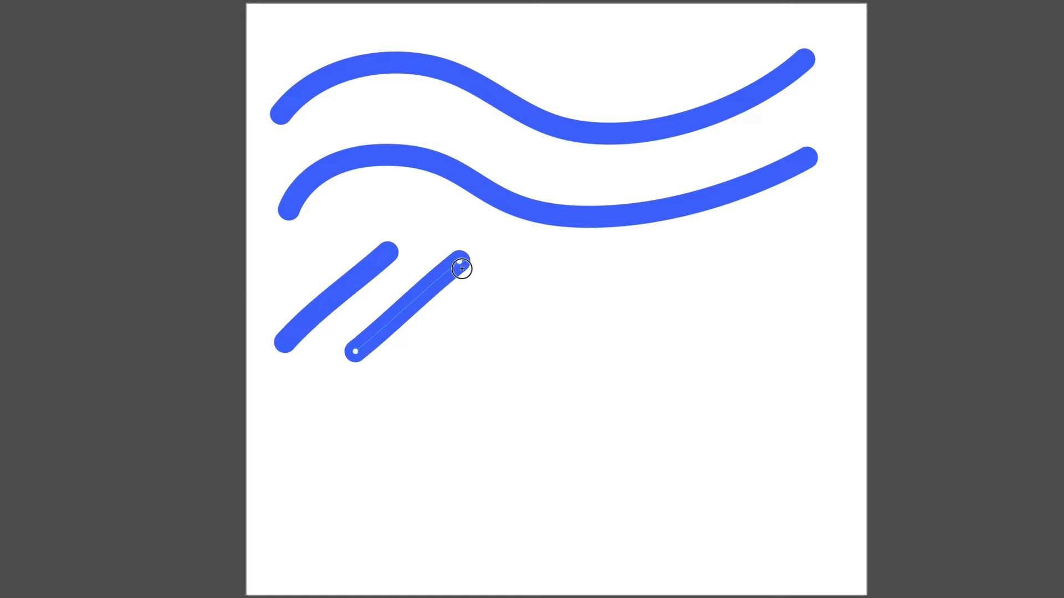
mouse_move(445, 363)
mouse_down()
mouse_move(542, 289)
mouse_move(581, 365)
mouse_move(677, 288)
mouse_move(719, 366)
mouse_move(750, 352)
mouse_move(811, 285)
mouse_up()
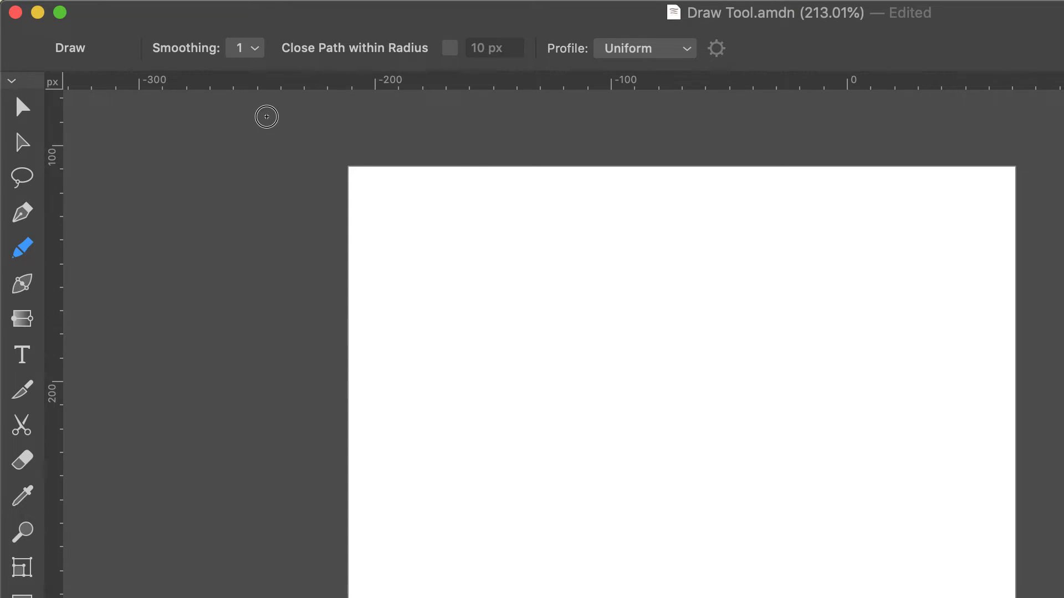
Step: Set the Draw tool's smoothing to 5 and draw a treble clef freehand on the artboard
click(257, 52)
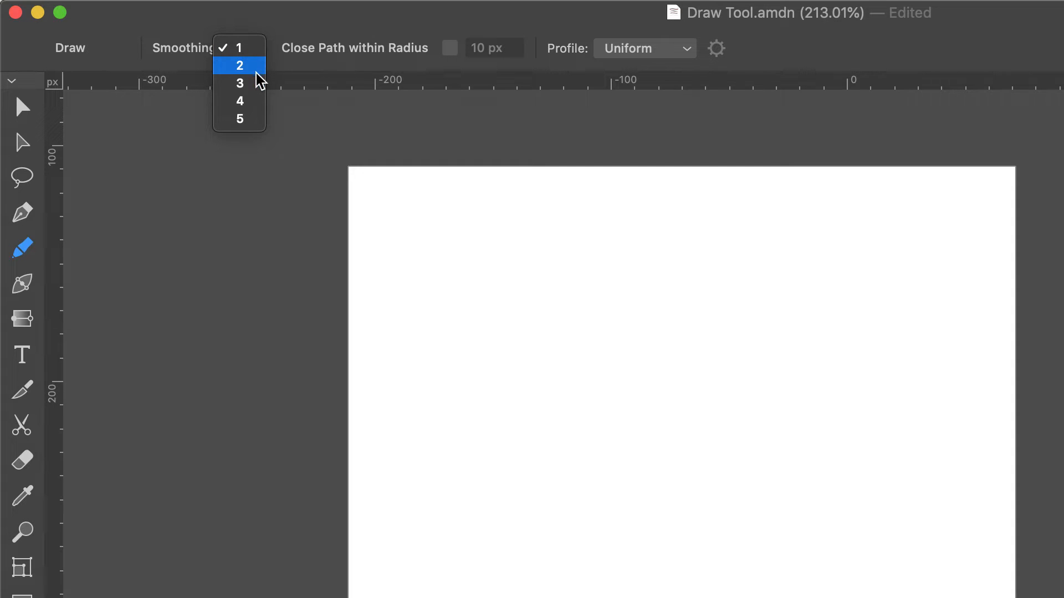
click(260, 119)
mouse_move(447, 288)
mouse_down()
mouse_move(498, 271)
mouse_move(424, 333)
mouse_move(504, 149)
mouse_move(451, 414)
mouse_up()
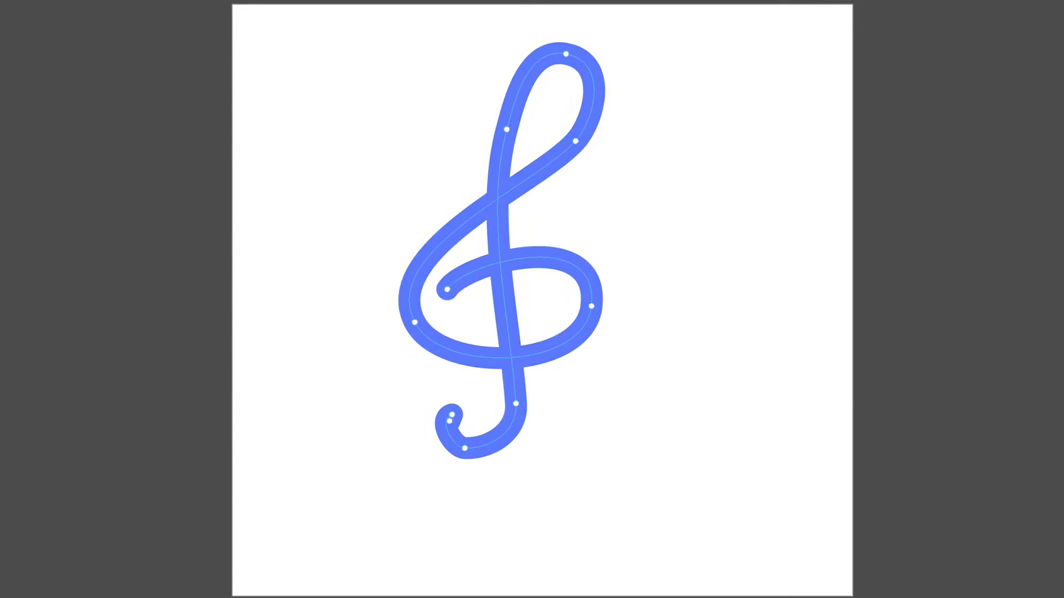
Step: Draw an @ sign freehand with smoothing 1 and review the available smoothing levels
mouse_move(548, 271)
mouse_down()
mouse_move(540, 248)
mouse_move(485, 279)
mouse_move(511, 337)
mouse_move(554, 273)
mouse_move(557, 311)
mouse_move(592, 314)
mouse_move(598, 204)
mouse_move(463, 203)
mouse_move(428, 338)
mouse_move(558, 386)
mouse_move(663, 316)
mouse_up()
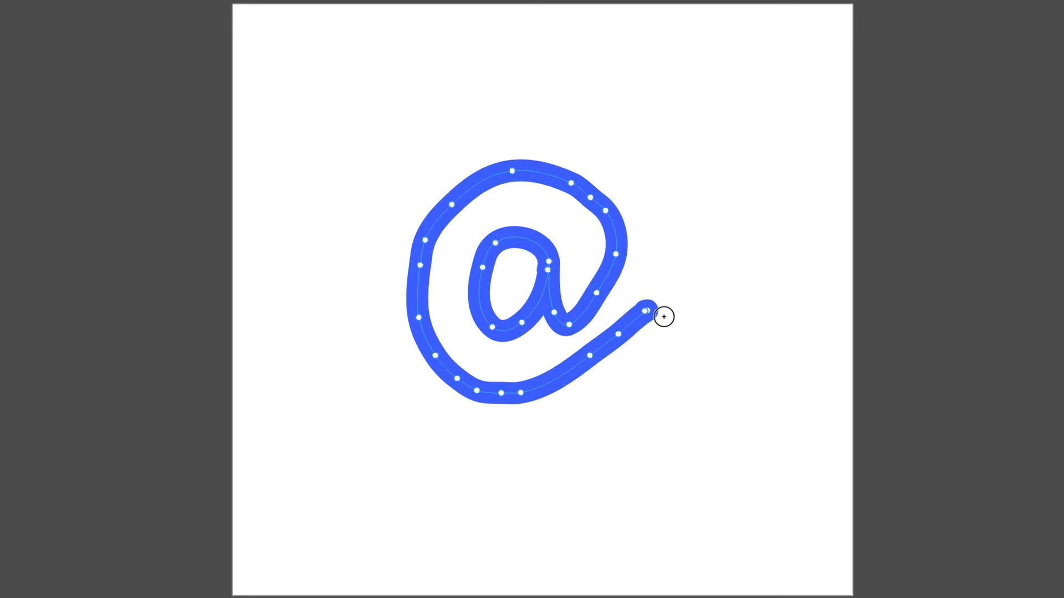
click(364, 71)
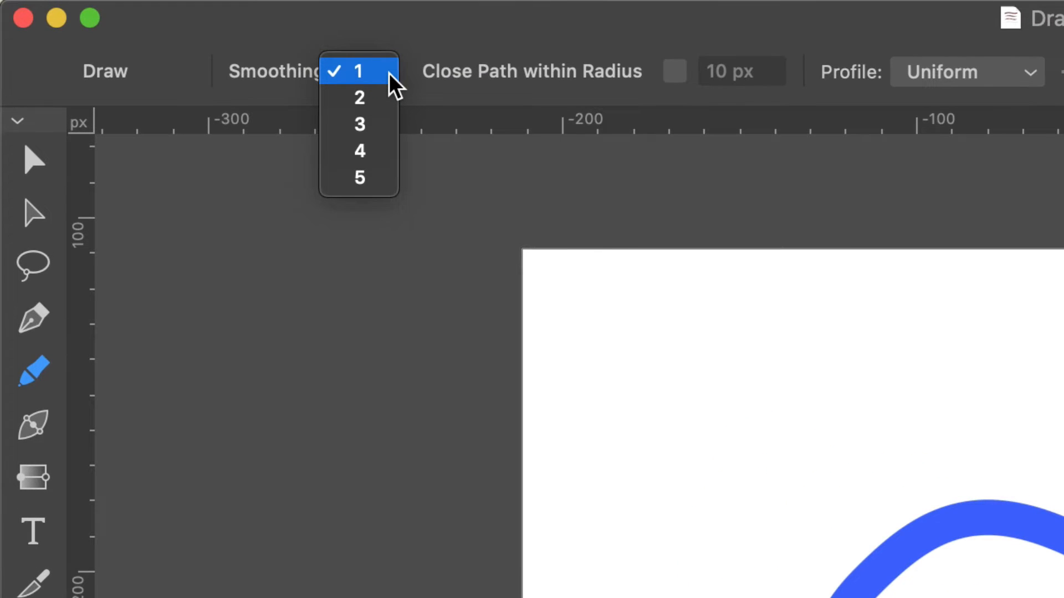
click(389, 73)
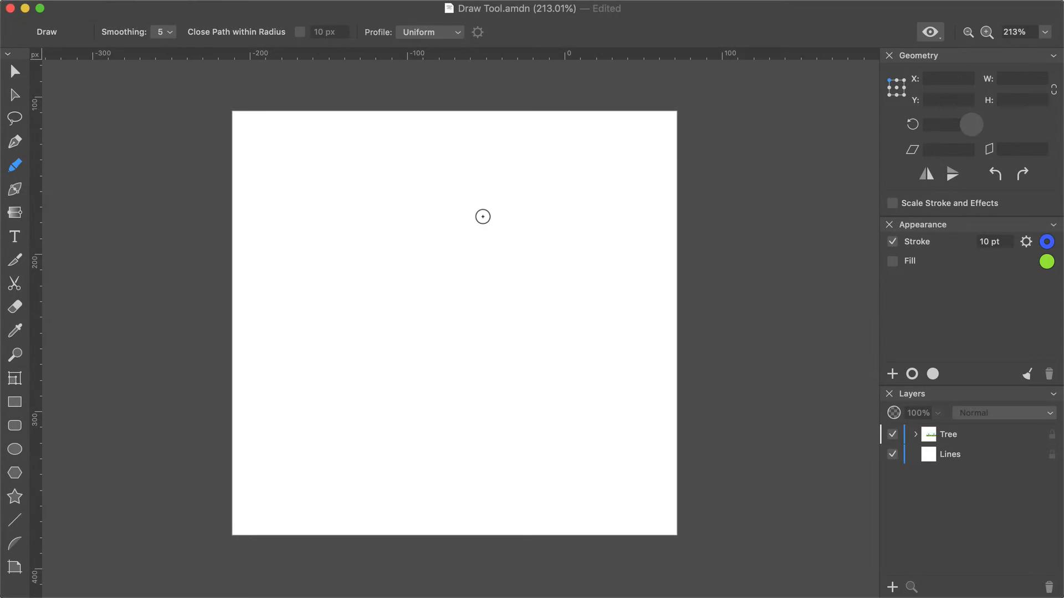
Step: Draw freehand loops, including a closed, filled rounded shape about 129 × 116 px with a 10 px path-closing radius
mouse_move(474, 215)
mouse_down()
mouse_move(353, 268)
mouse_move(316, 321)
mouse_move(315, 384)
mouse_move(351, 412)
mouse_move(433, 408)
mouse_move(489, 375)
mouse_move(530, 331)
mouse_move(542, 290)
mouse_move(535, 257)
mouse_move(477, 212)
mouse_up()
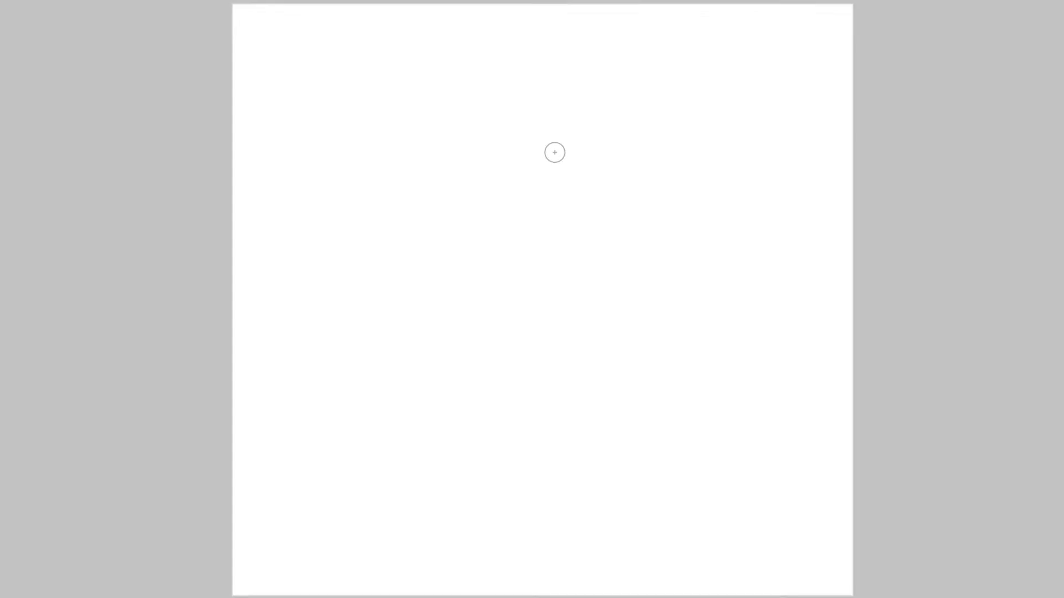
mouse_move(691, 321)
mouse_down()
mouse_move(501, 431)
mouse_move(600, 597)
mouse_up()
mouse_move(468, 404)
mouse_down()
mouse_move(577, 381)
mouse_move(653, 296)
mouse_move(648, 224)
mouse_move(568, 149)
mouse_up()
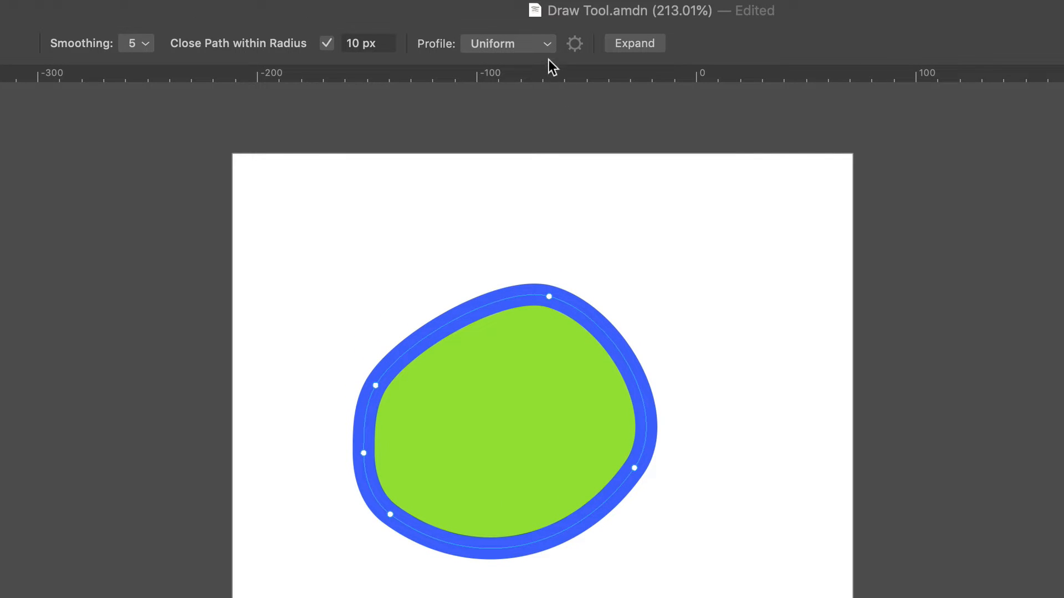
Step: Keep the rounded shape's profile Uniform, thicken its stroke by three increments and recolour the stroke dark green
click(548, 49)
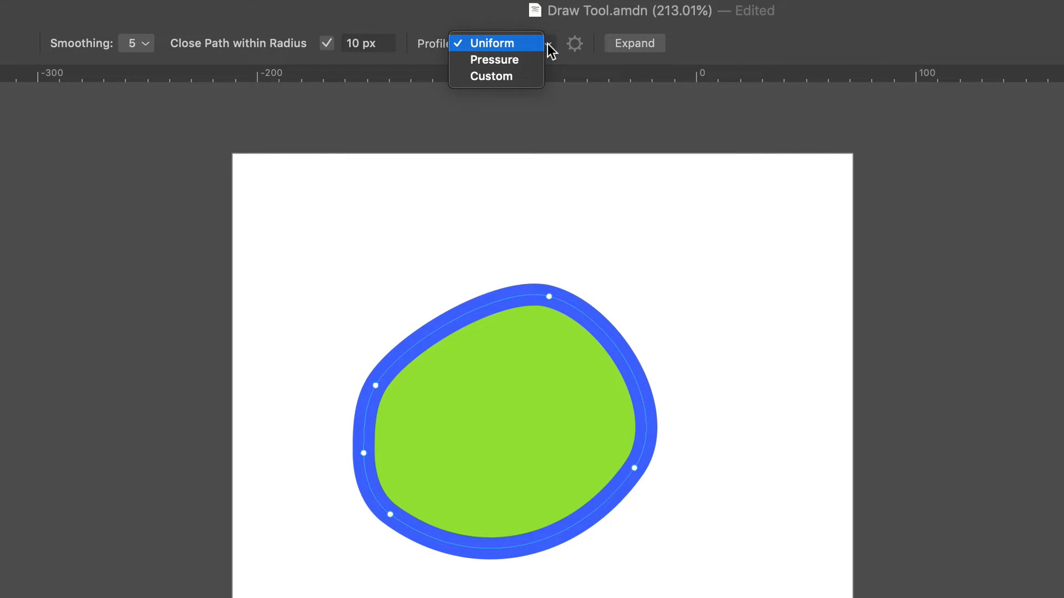
click(547, 44)
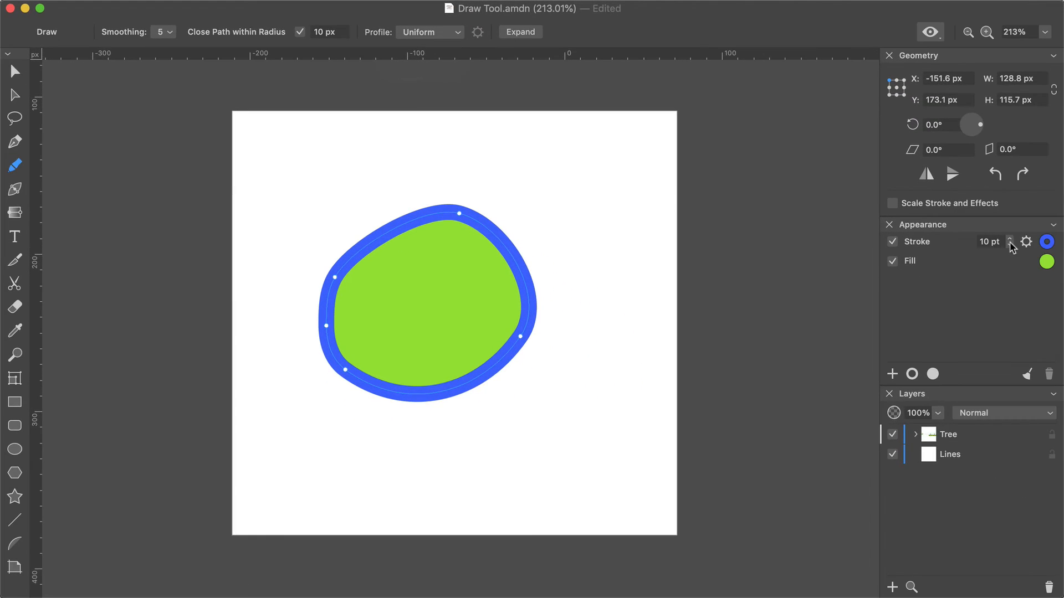
click(1010, 240)
click(1009, 240)
click(1010, 240)
click(1046, 242)
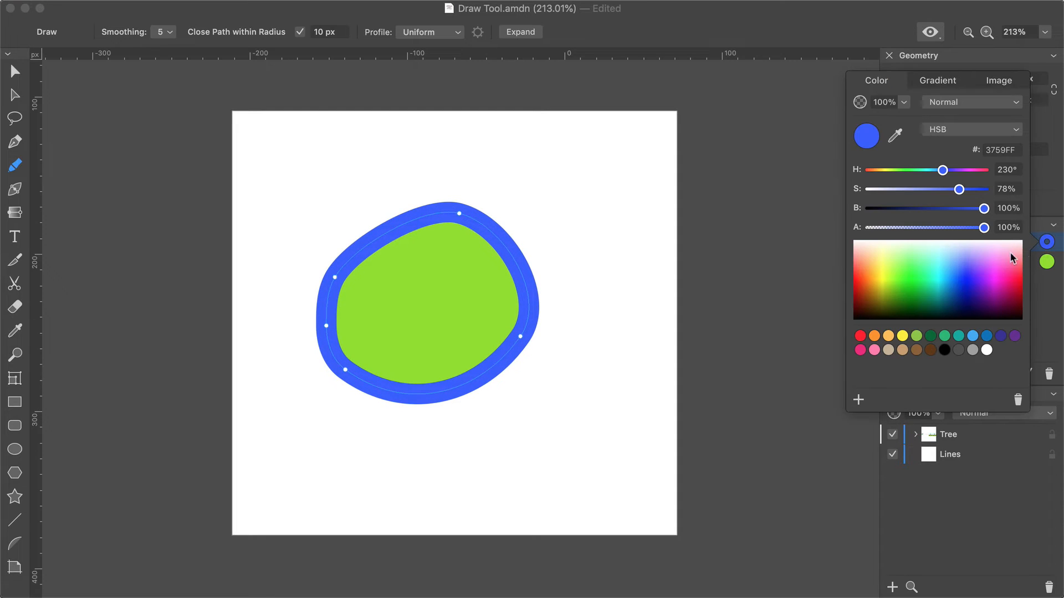
drag(967, 256, 917, 309)
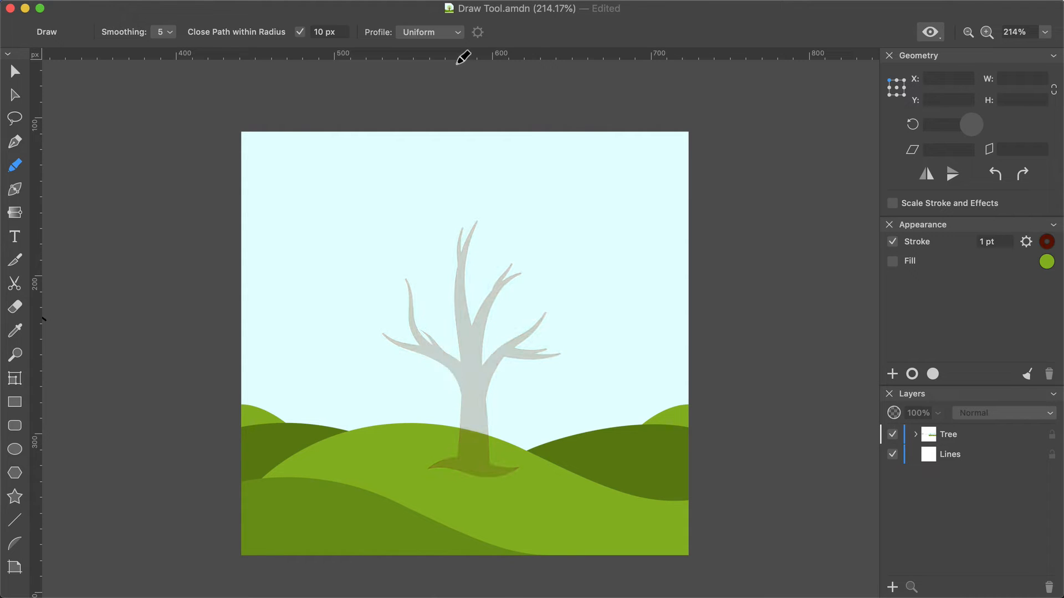
Step: Set the Draw tool's profile to Custom and choose the stroke width profile that tapers to a point
click(456, 35)
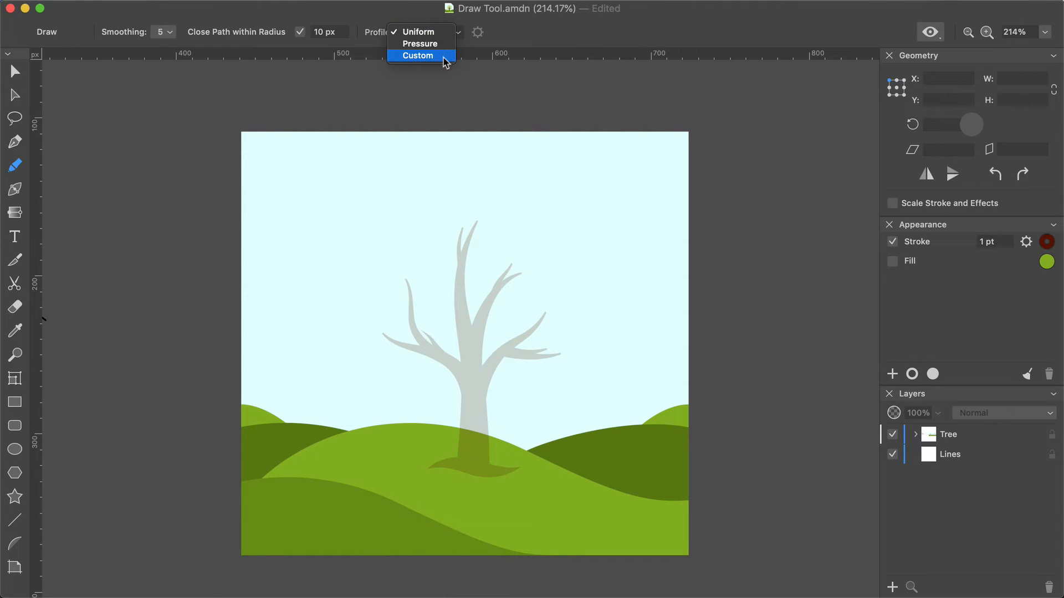
click(443, 57)
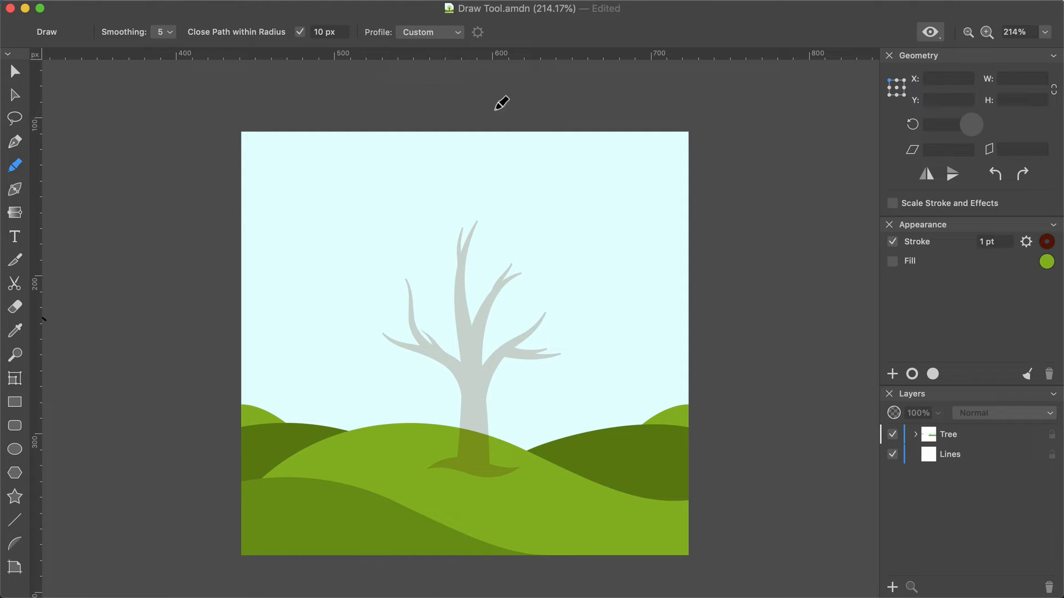
click(1026, 243)
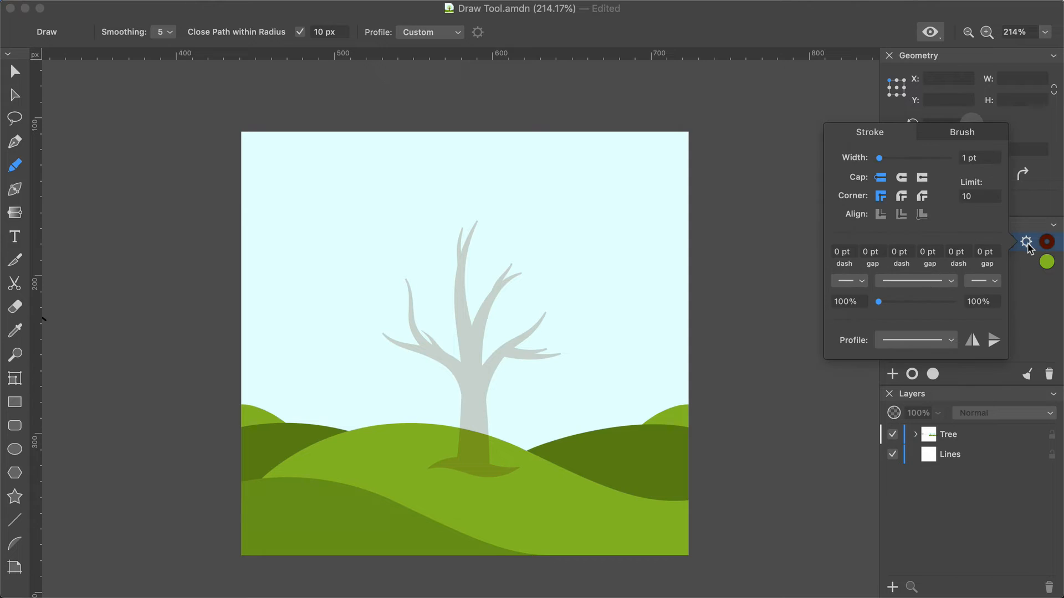
click(950, 342)
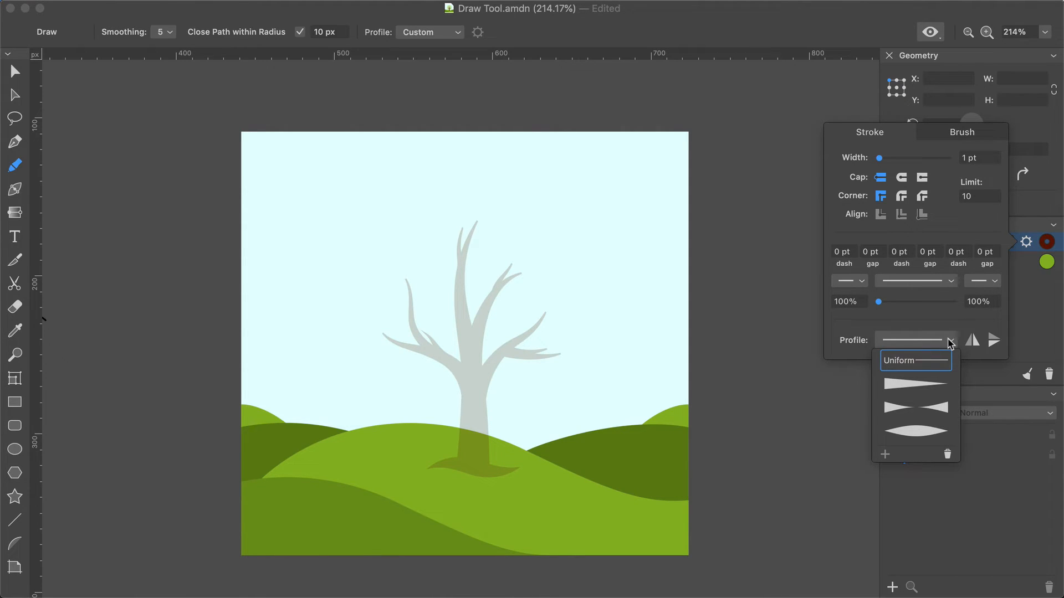
click(917, 384)
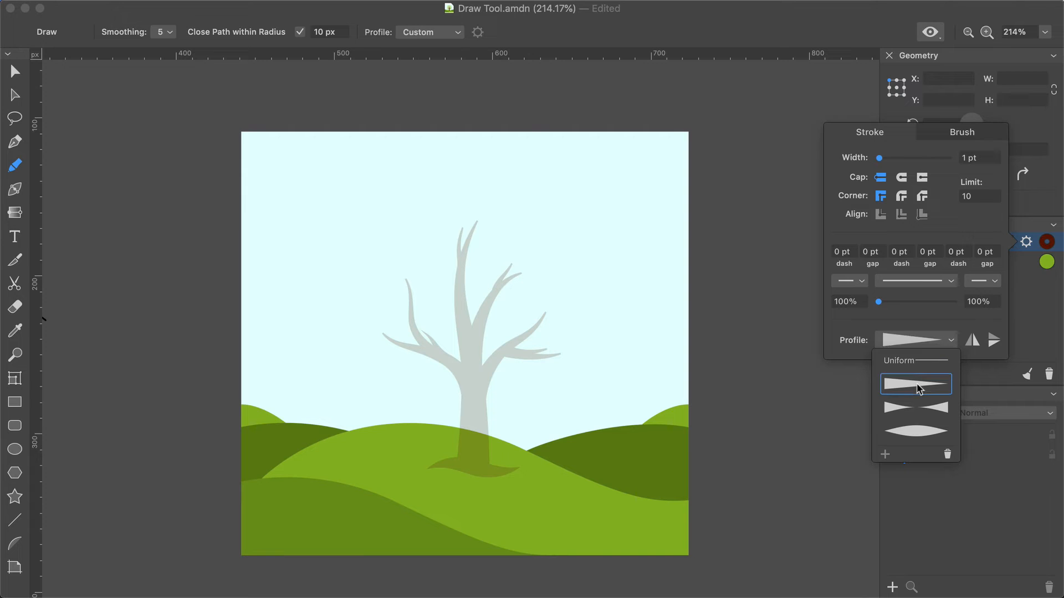
Step: Set the stroke width to 20 pt and draw the tree trunk from its base to the top branch tip
click(966, 158)
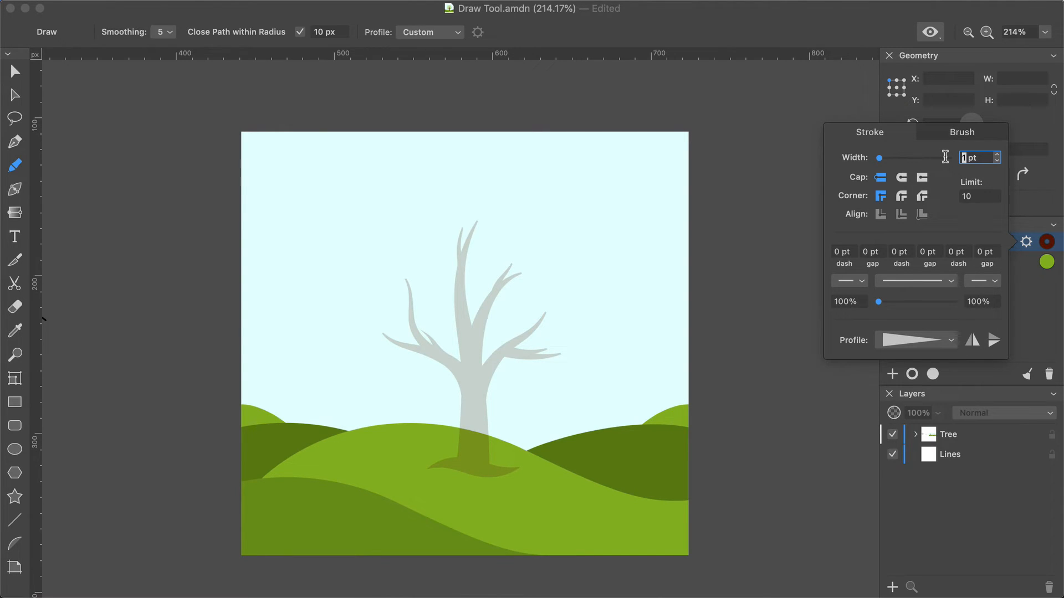
text(20)
key(Return)
mouse_move(459, 465)
mouse_down()
mouse_move(479, 468)
mouse_move(470, 332)
mouse_move(486, 229)
mouse_up()
key(v)
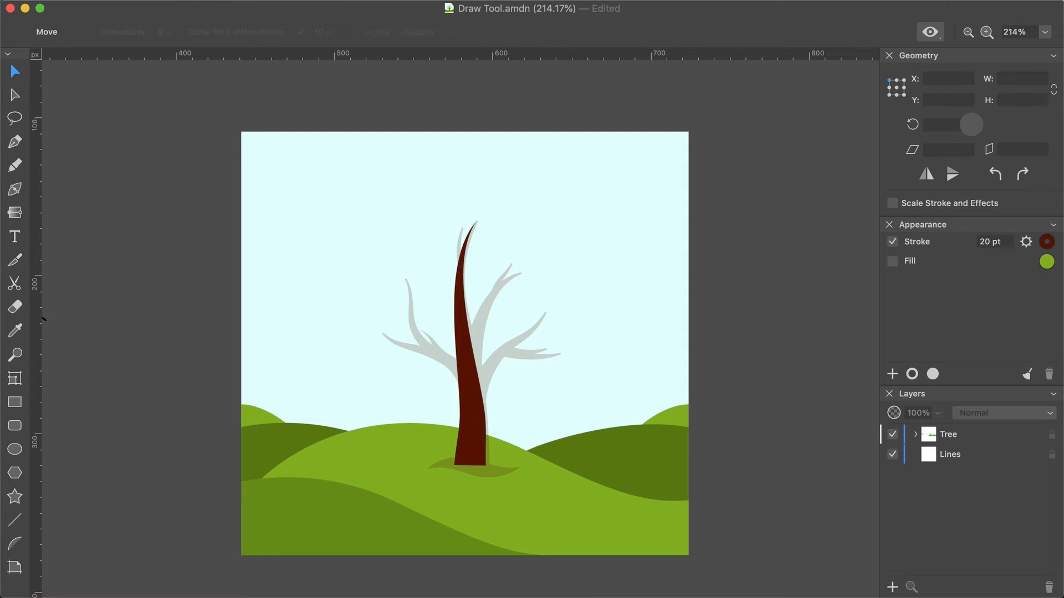
key(n)
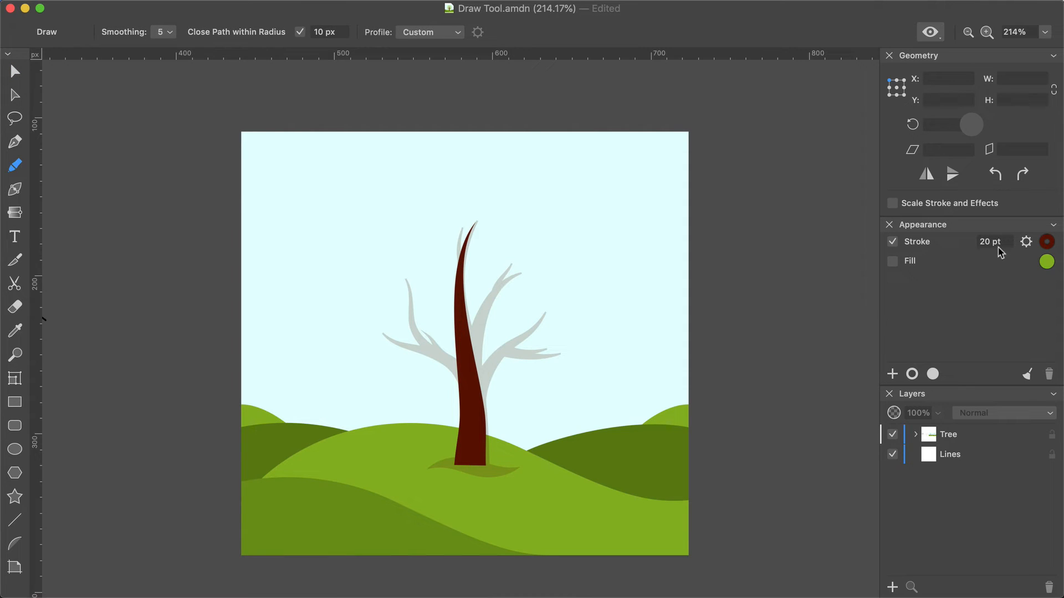
Step: Reduce the stroke width and draw one tapered branch left of the trunk and two on its right, following the grey guide
click(1010, 245)
click(1009, 245)
click(1010, 247)
mouse_move(469, 379)
mouse_down()
mouse_move(416, 324)
mouse_move(408, 280)
mouse_up()
mouse_move(470, 364)
mouse_down()
mouse_move(474, 336)
mouse_move(521, 275)
mouse_up()
drag(479, 392, 546, 311)
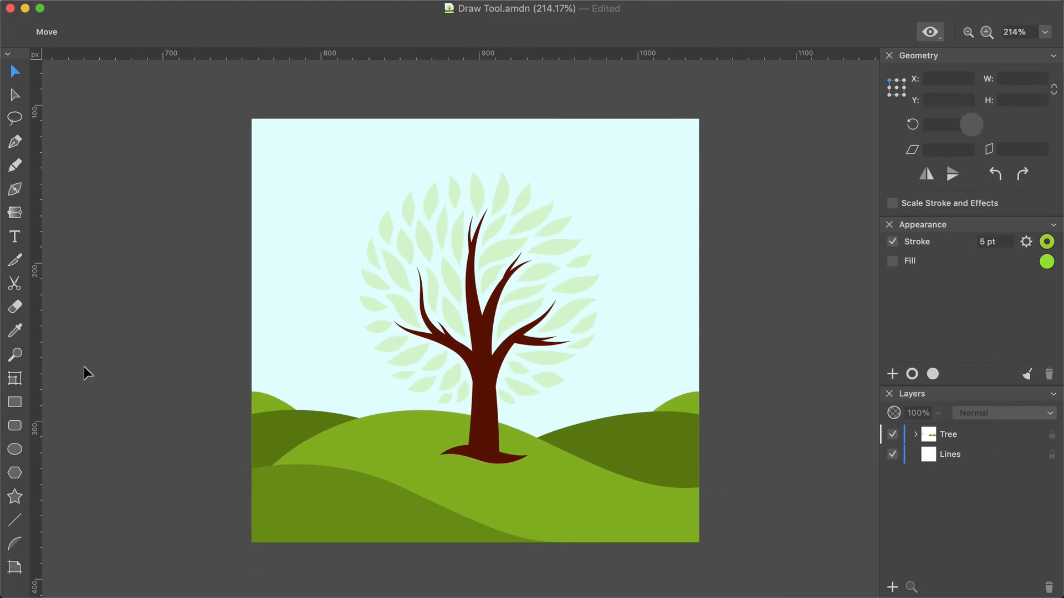
Step: Draw a tapered green stroke through the centre of the large pale leaf between the trunk and upper right branch, from base to tip
click(14, 355)
drag(440, 211, 560, 303)
key(v)
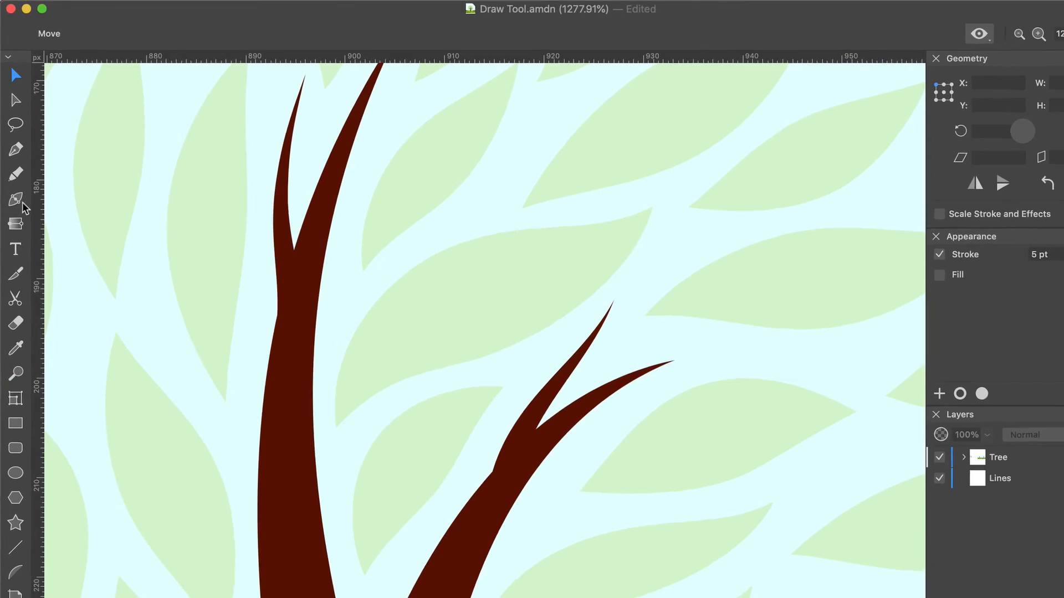
click(19, 191)
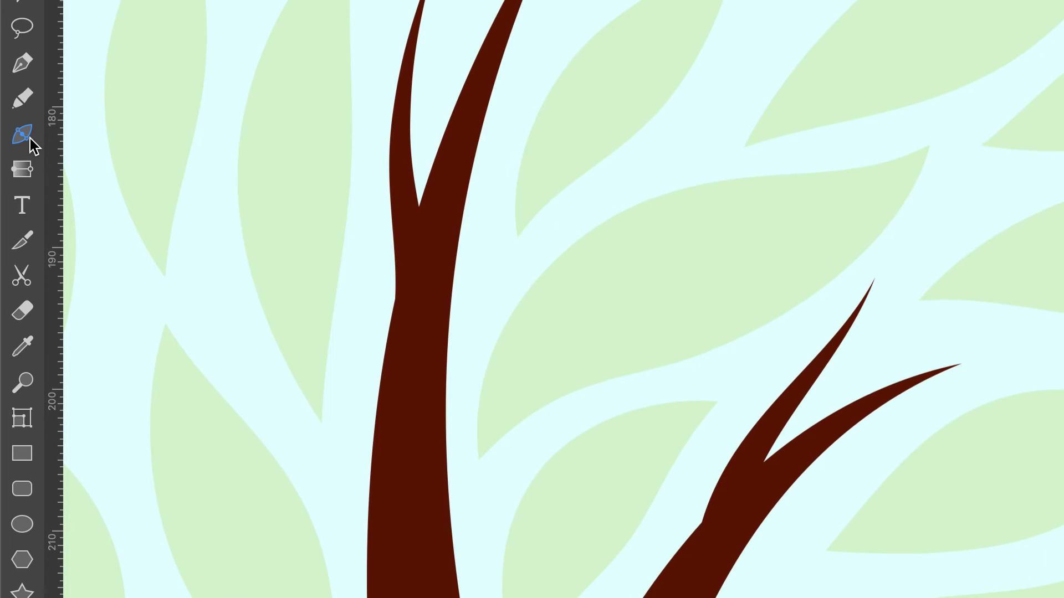
key(n)
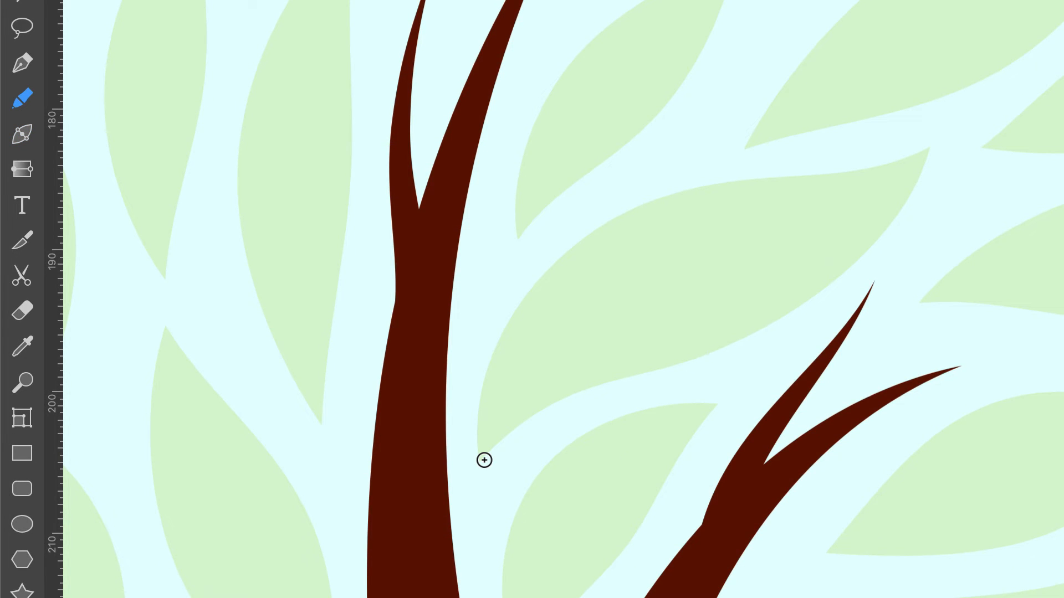
mouse_move(484, 460)
mouse_down()
mouse_move(535, 377)
mouse_move(618, 311)
mouse_move(868, 201)
mouse_move(927, 153)
mouse_up()
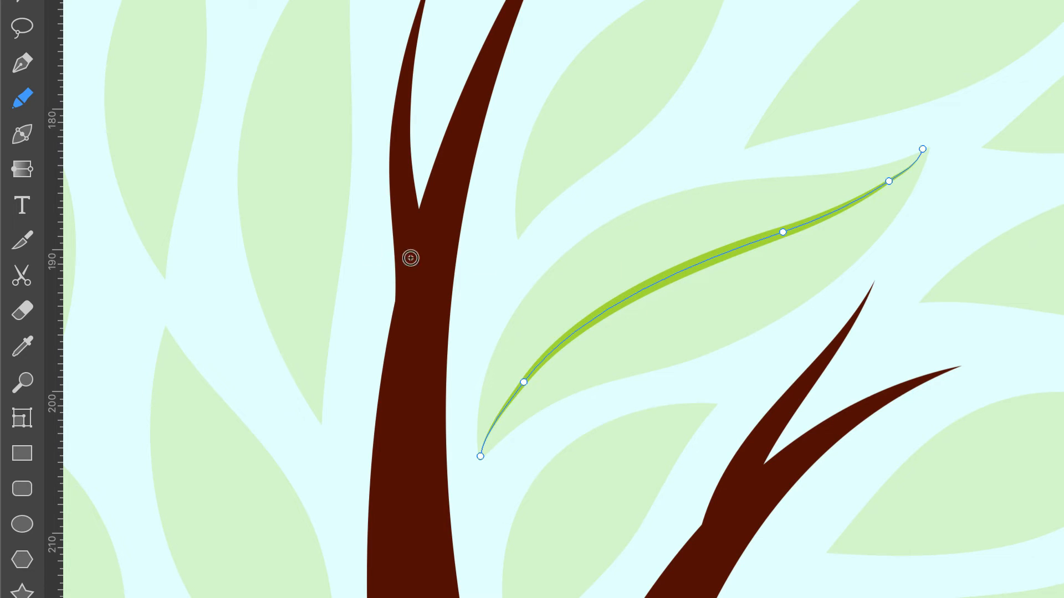
Step: Use the Path Width tool to widen the green stroke near its base, middle and tip so it fills the pale leaf shape
click(35, 142)
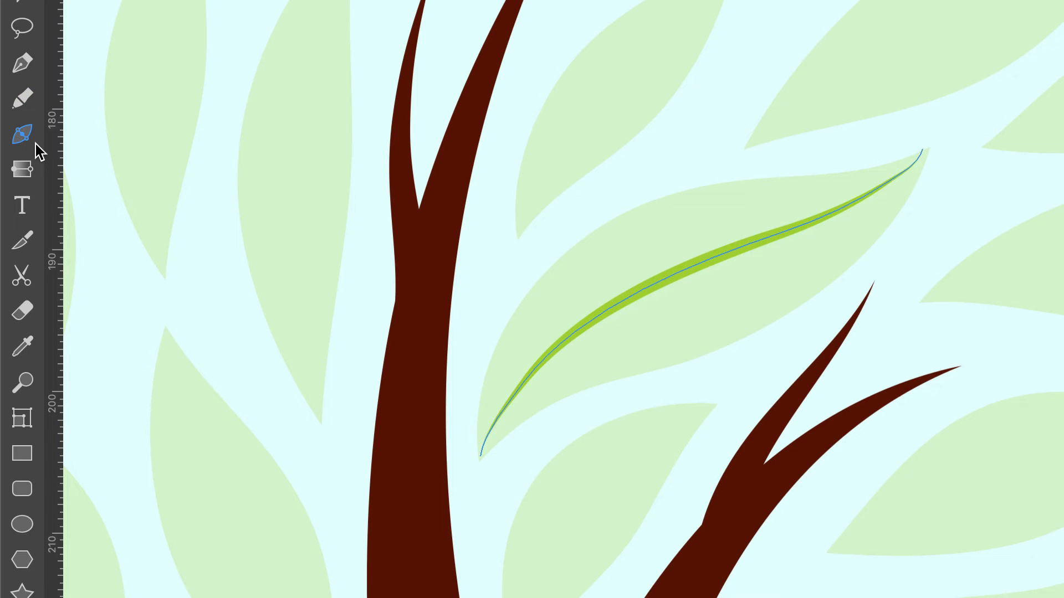
key(w)
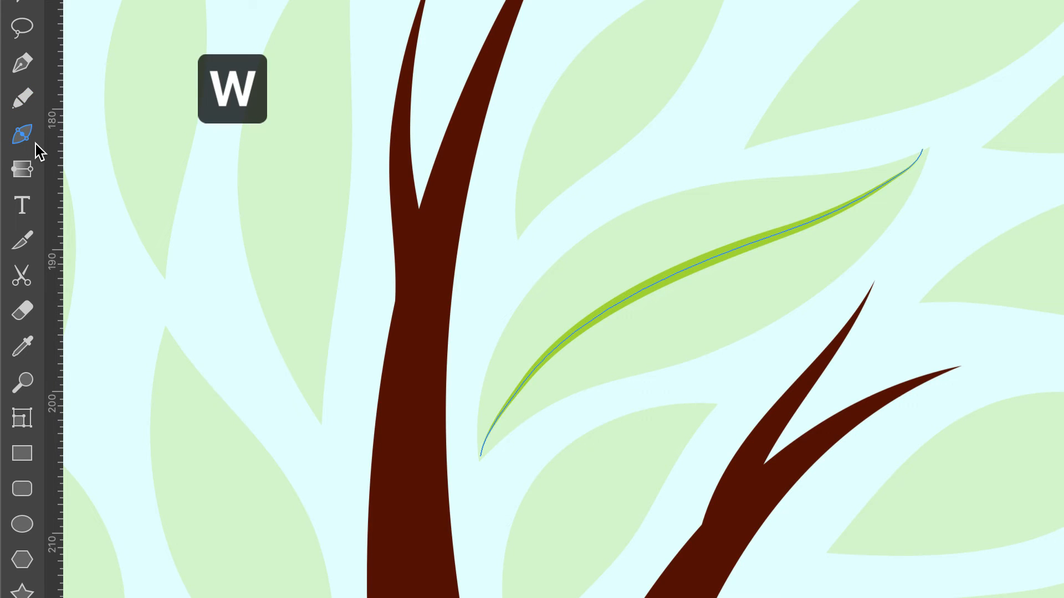
click(489, 430)
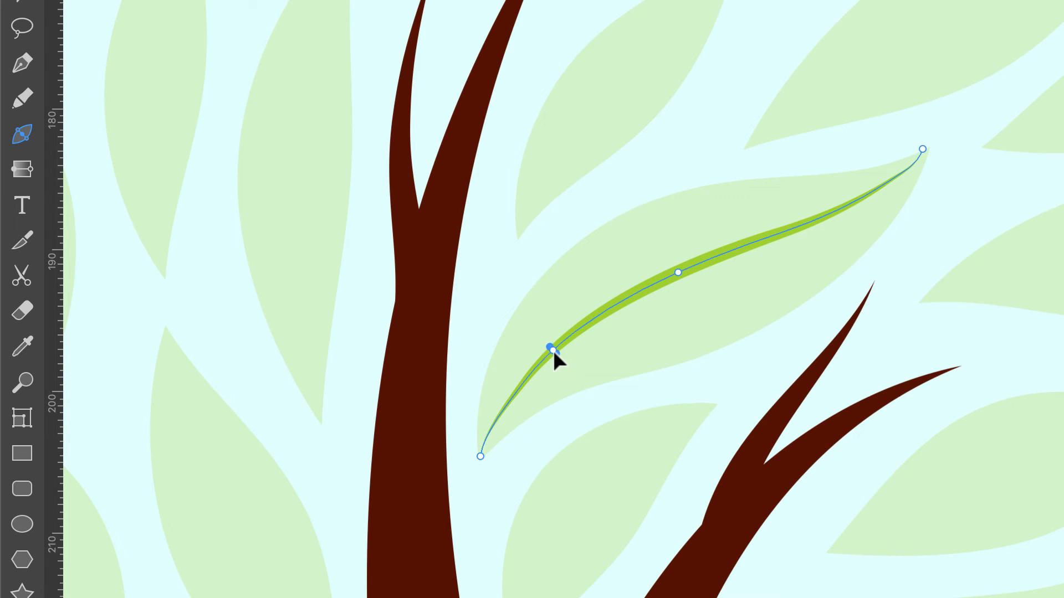
drag(552, 348, 579, 380)
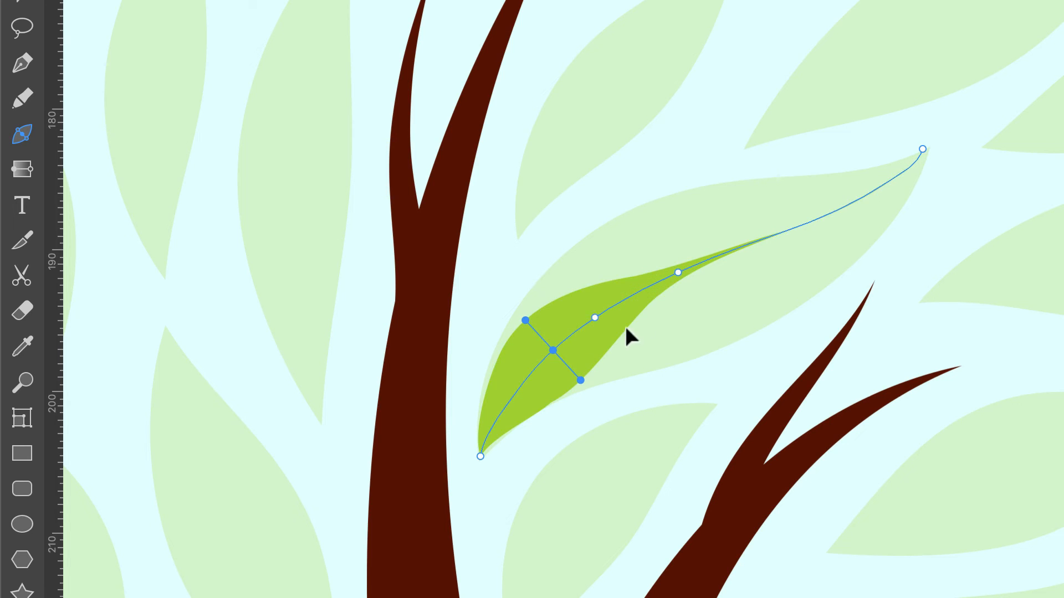
drag(677, 272, 712, 348)
drag(774, 237, 809, 301)
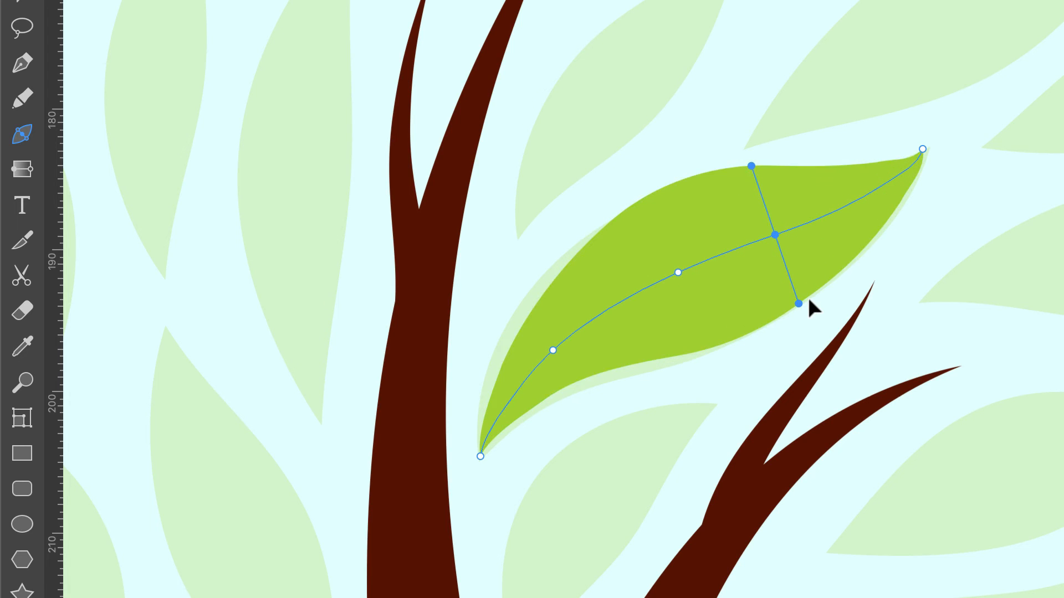
Step: Delete the width point nearest the leaf tip and add a replacement closer to the tip, widened to match the leaf outline
drag(773, 236, 766, 242)
key(Delete)
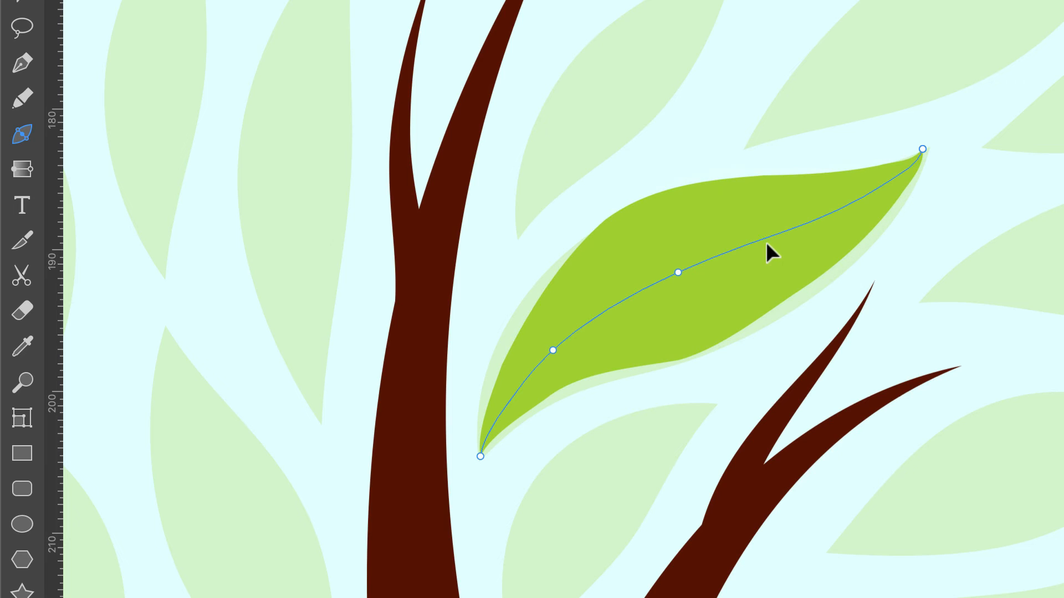
click(800, 226)
drag(827, 275, 831, 288)
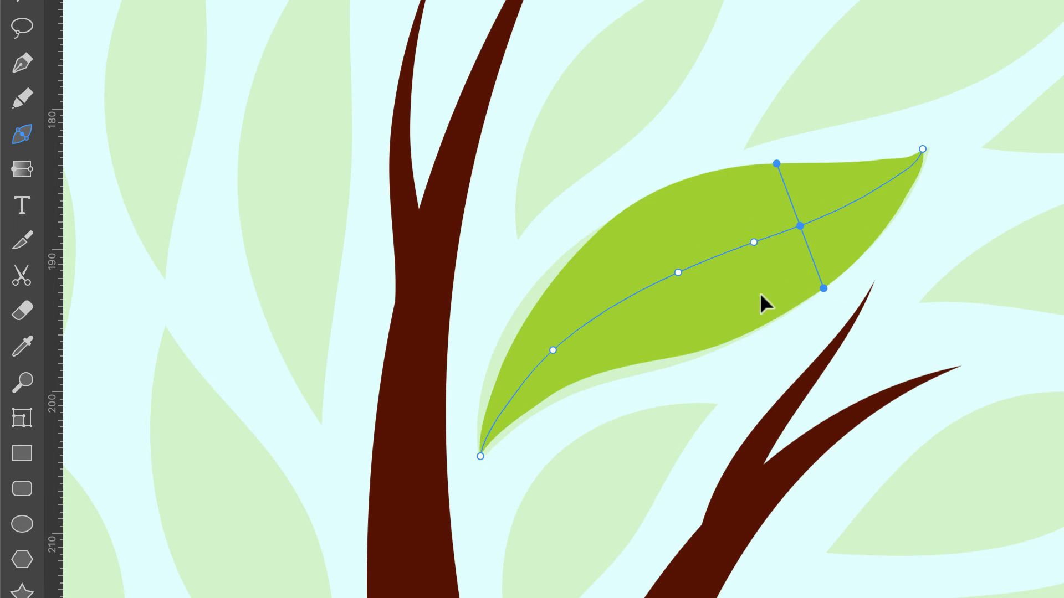
Step: Refine the leaf's width near its base and middle, adjusting single sides independently to match the pale outline
click(553, 352)
drag(579, 381, 586, 387)
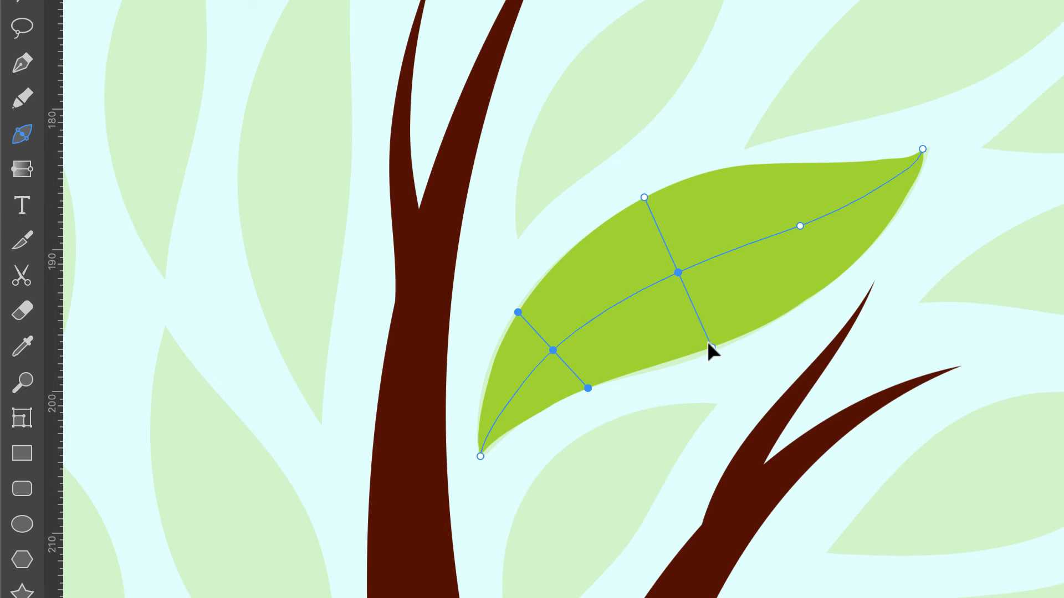
key(alt)
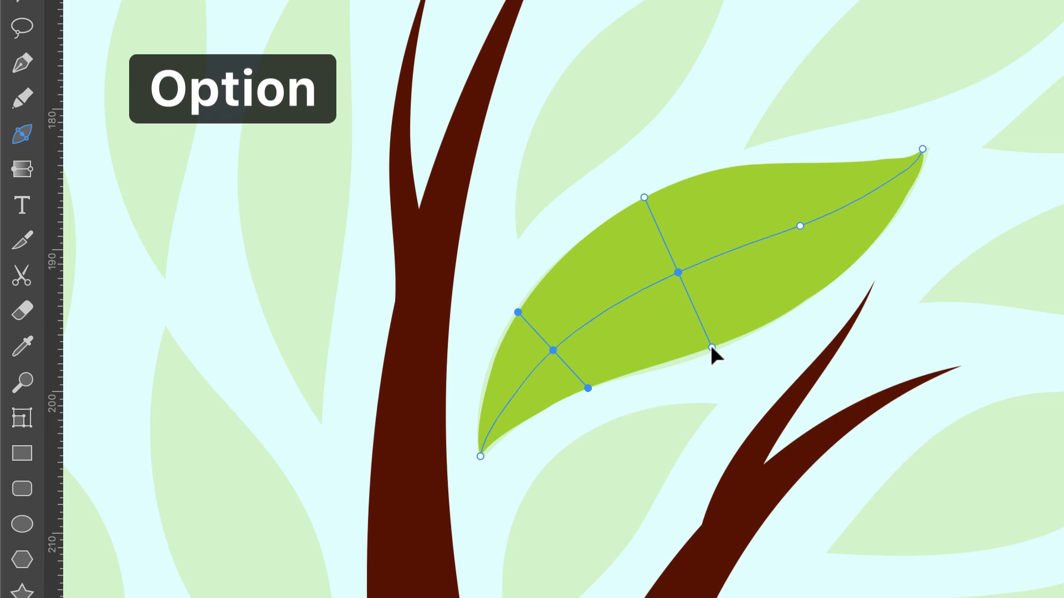
mouse_move(711, 347)
mouse_down()
mouse_move(696, 310)
mouse_move(720, 352)
mouse_up()
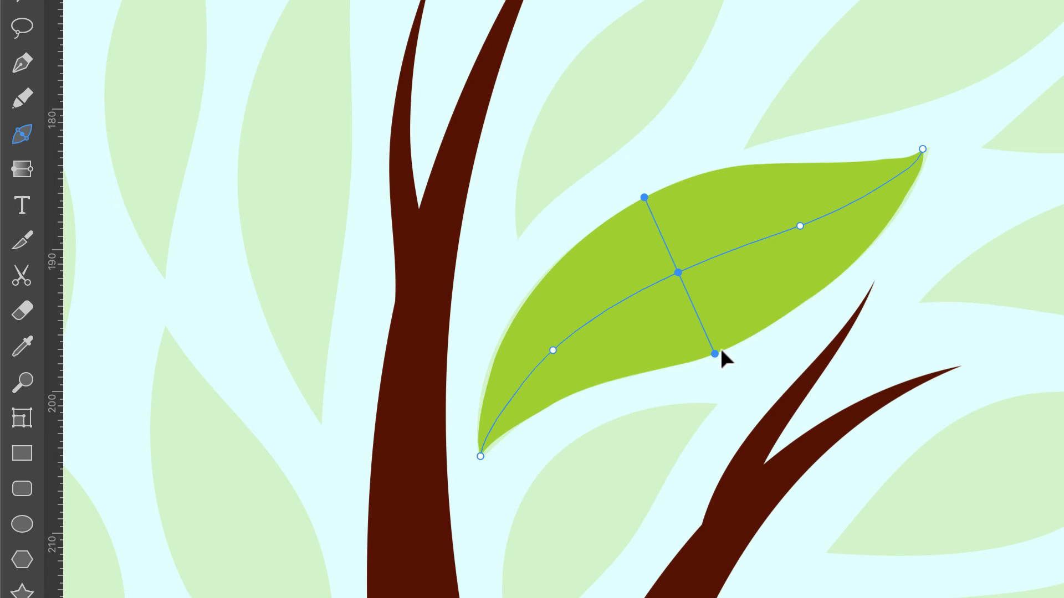
click(554, 349)
key(alt)
drag(517, 311, 515, 310)
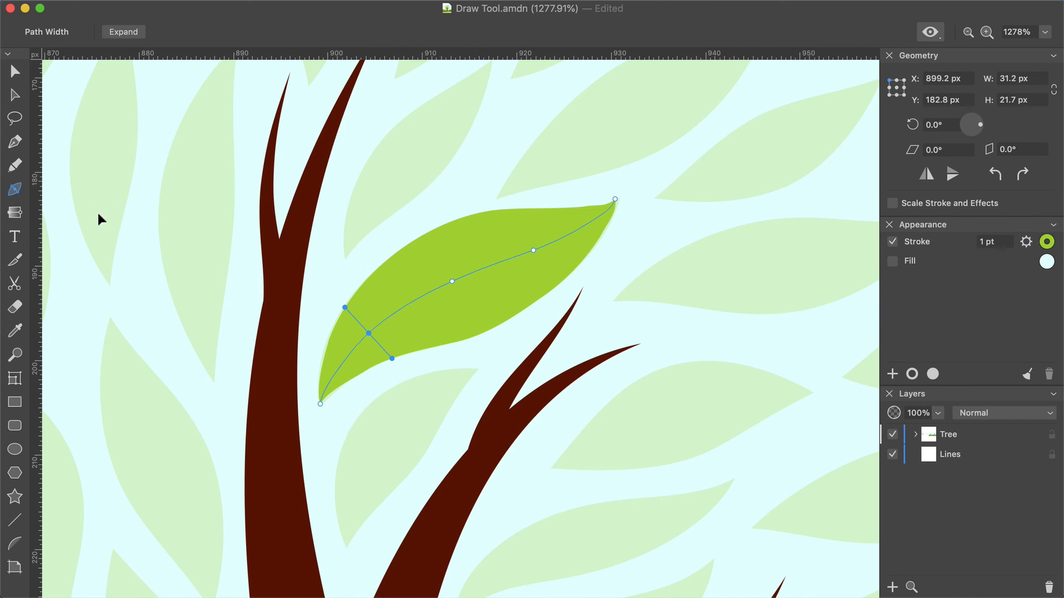
Step: Return to the Draw tool and open the leaf's stroke settings containing its custom width profile
click(18, 168)
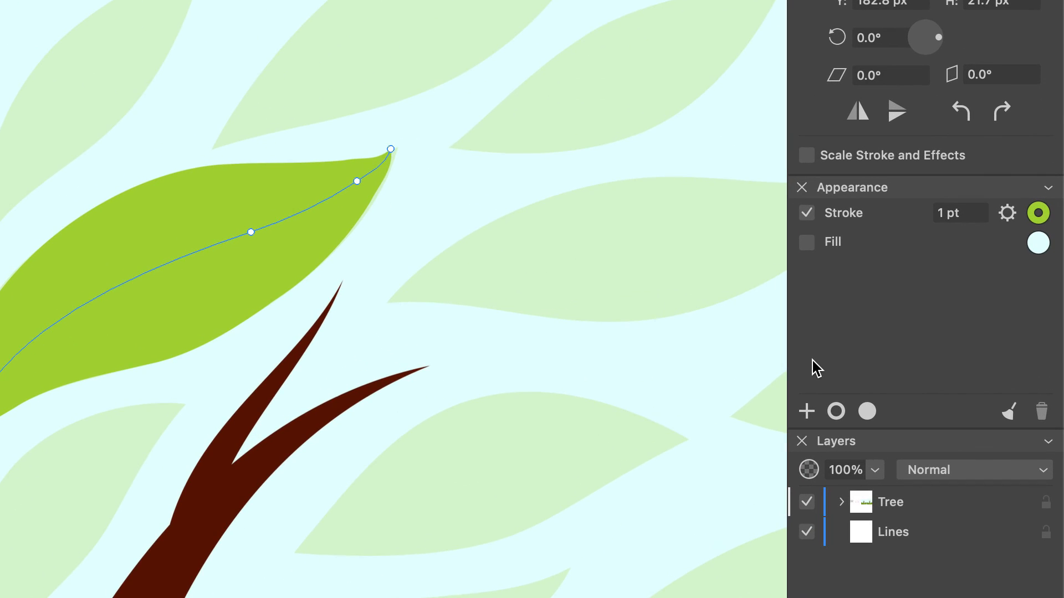
click(1007, 214)
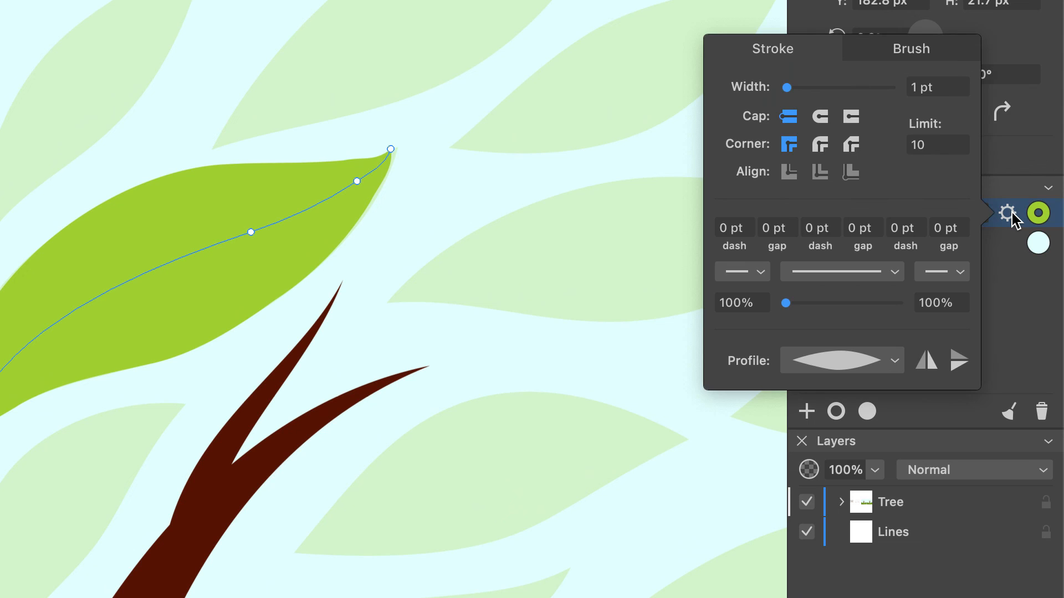